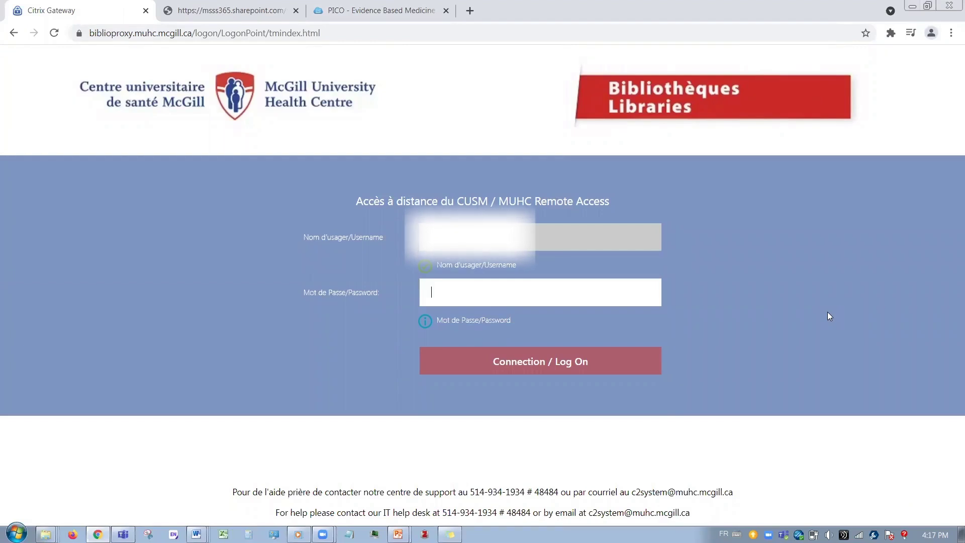
# Log on to the library's remote access with the account password and the one-time password sent by text message
pyautogui.write('********')
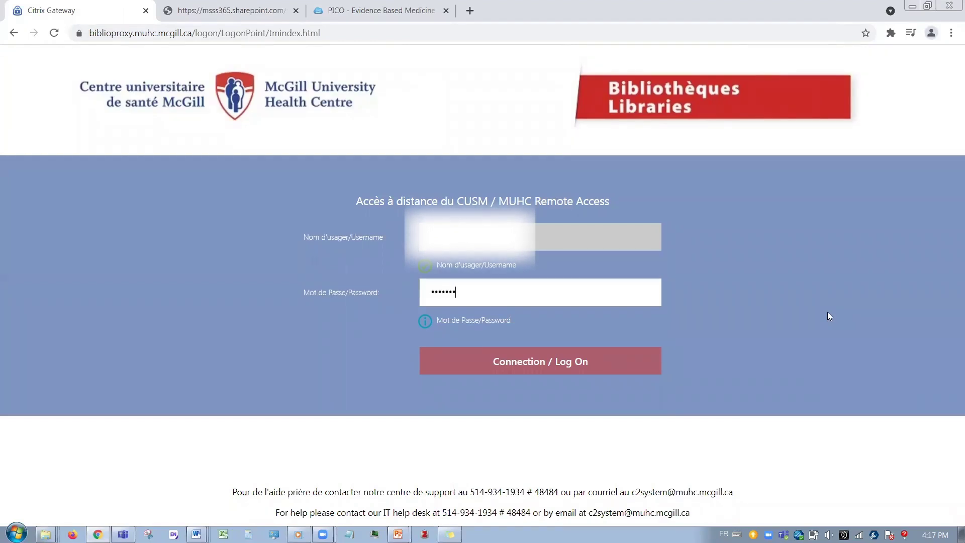
pyautogui.press('Return')
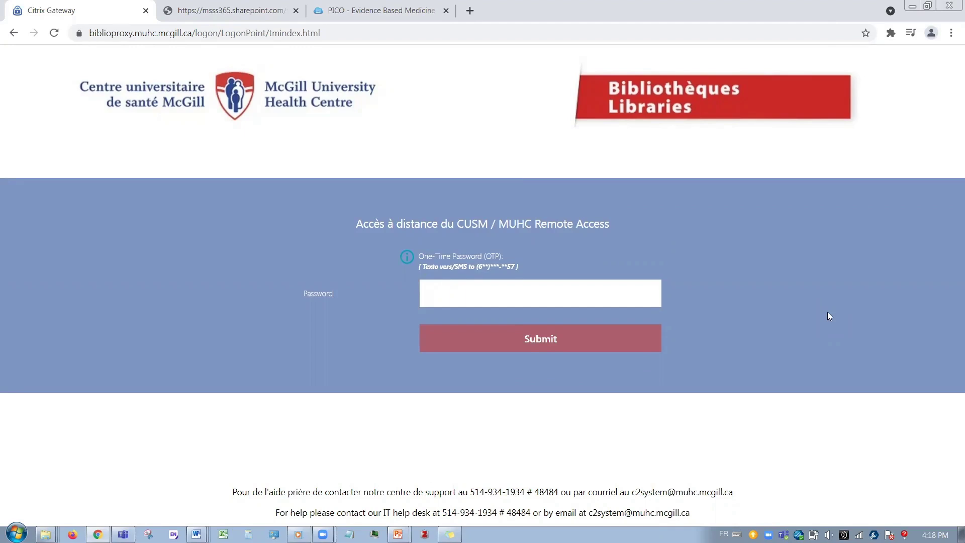
pyautogui.write('******')
pyautogui.press('Return')
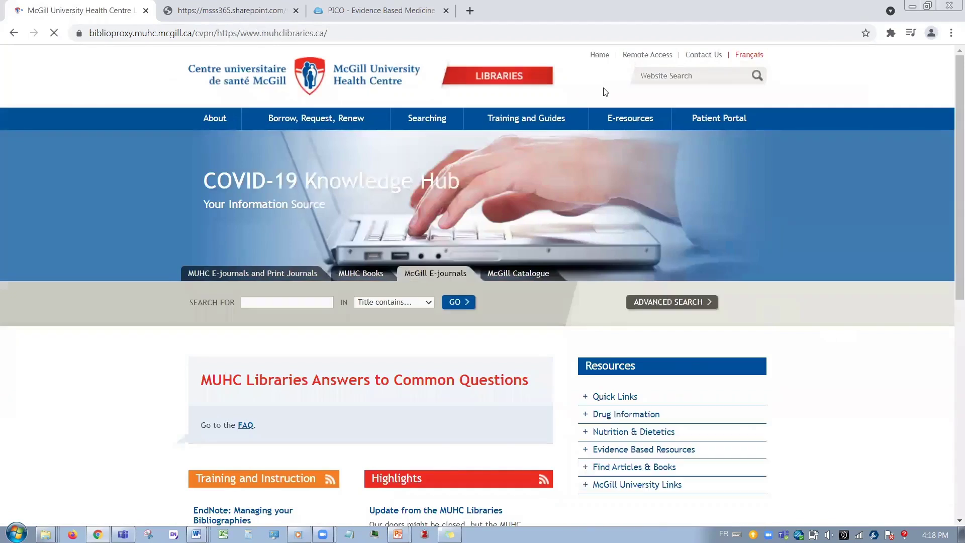
# Check the proxy portion "biblioproxy.muhc" of the library page's web address by highlighting it
pyautogui.click(150, 34)
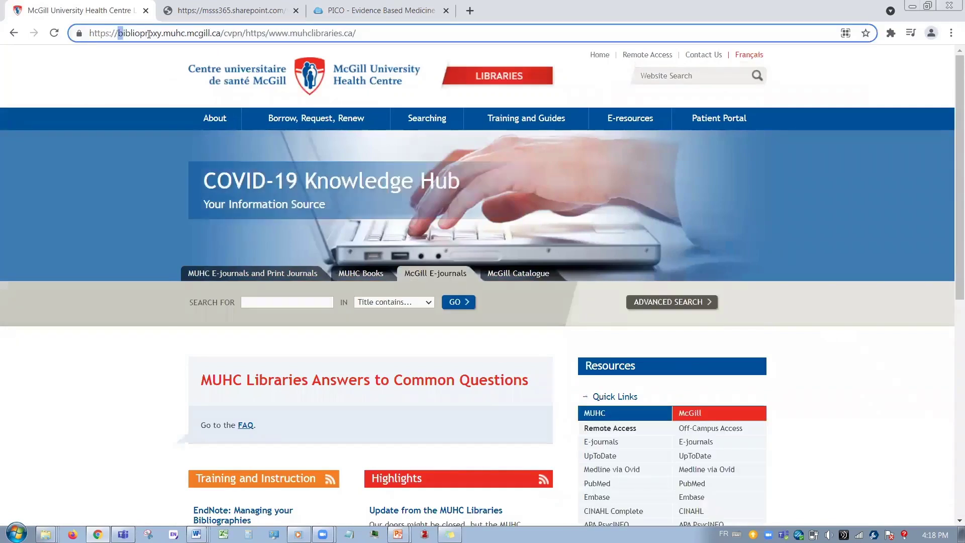
pyautogui.moveTo(118, 33)
pyautogui.mouseDown()
pyautogui.moveTo(226, 35)
pyautogui.moveTo(119, 38)
pyautogui.mouseUp()
pyautogui.click(191, 41)
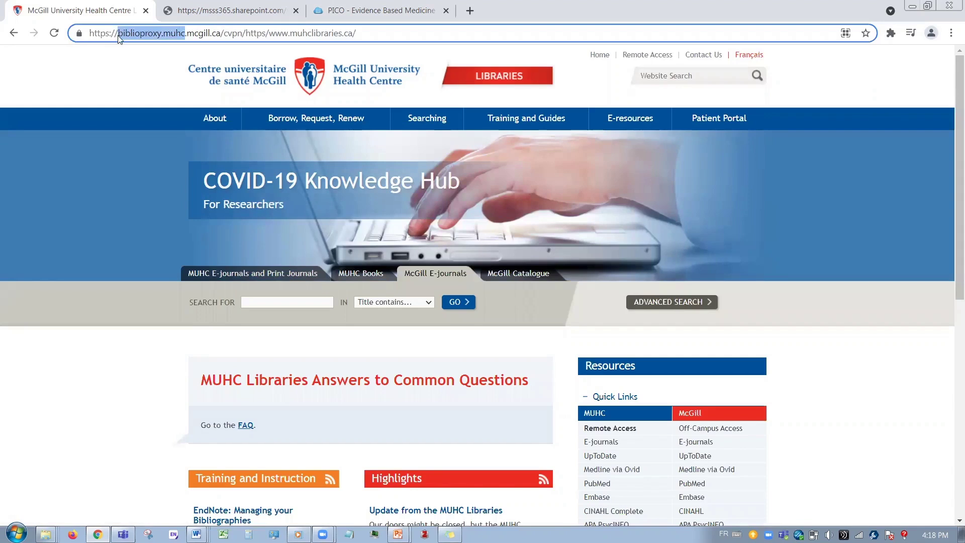
pyautogui.press('Right')
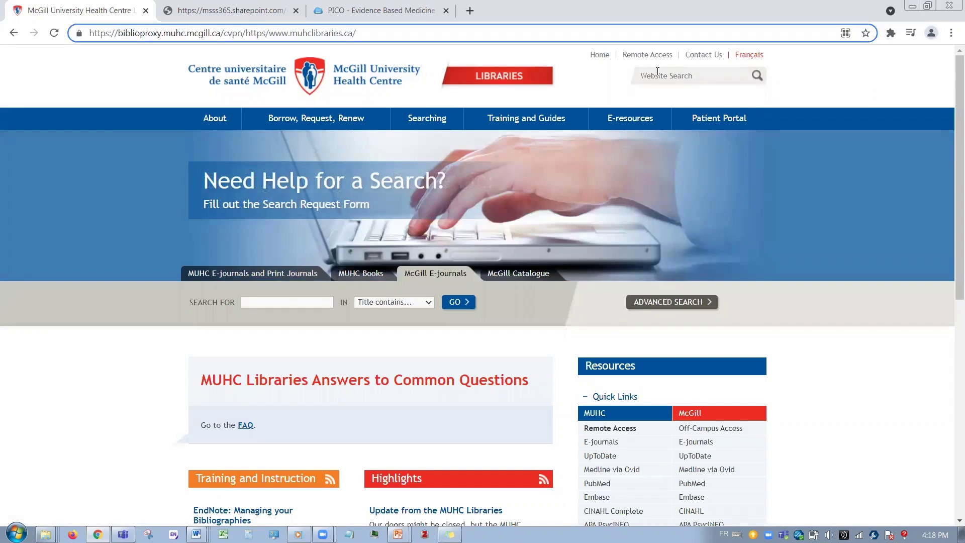
# Switch the library site to French and open CINAHL Complete from the CUSM quick-access resources
pyautogui.click(764, 56)
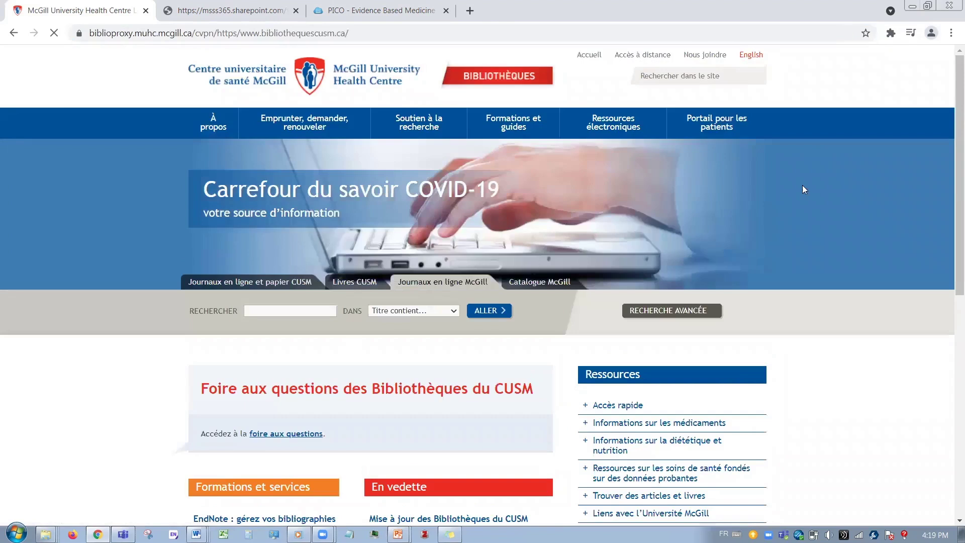
pyautogui.scroll(-2, 802, 185)
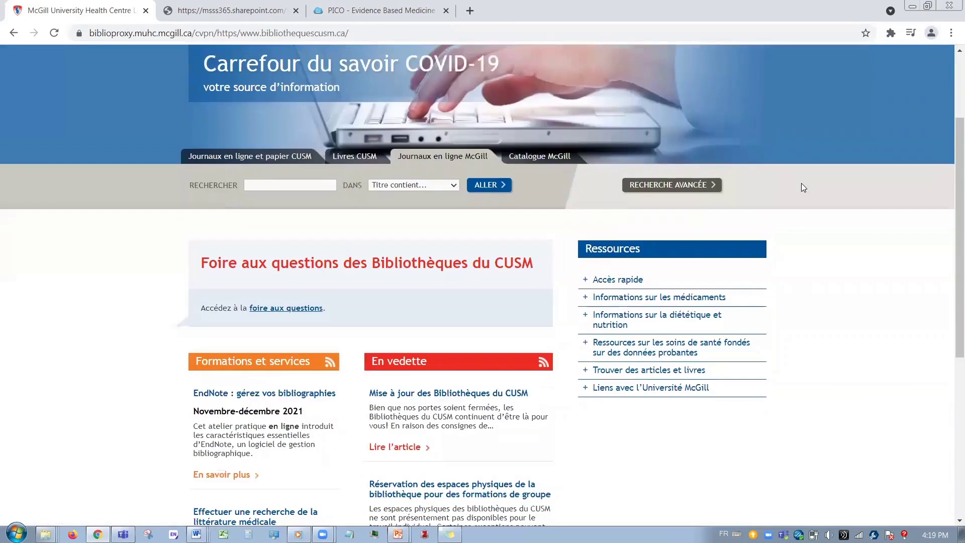
pyautogui.click(628, 283)
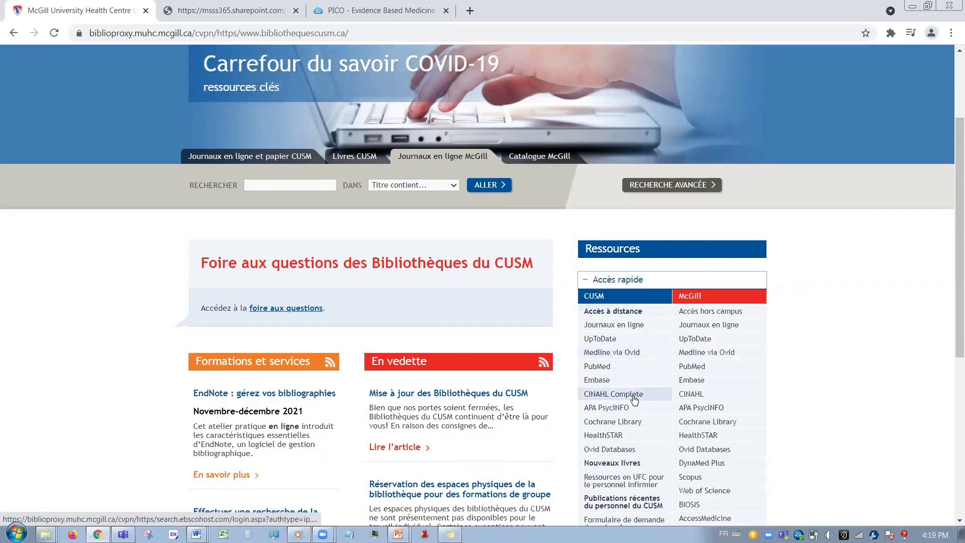
pyautogui.click(634, 400)
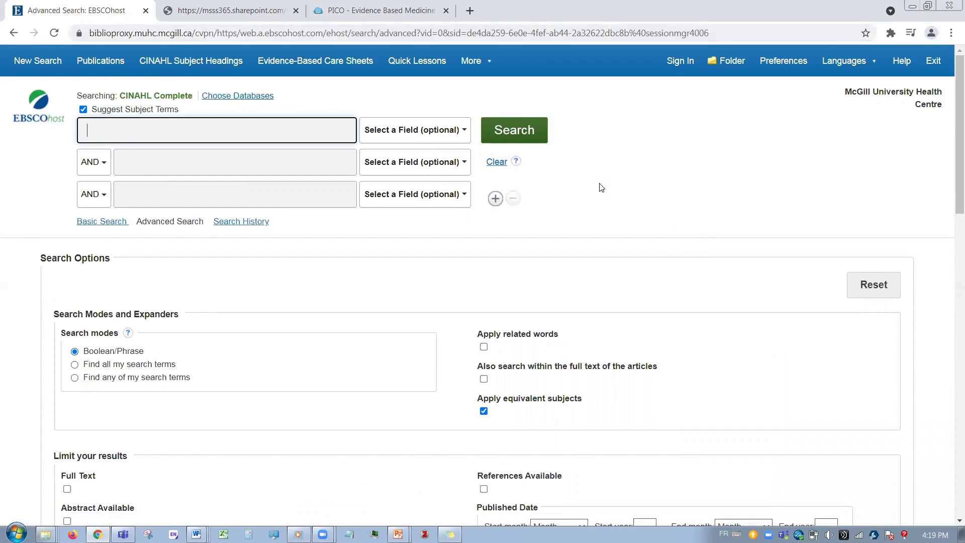
# Sign in to the personal EBSCO account with its username and password
pyautogui.click(680, 63)
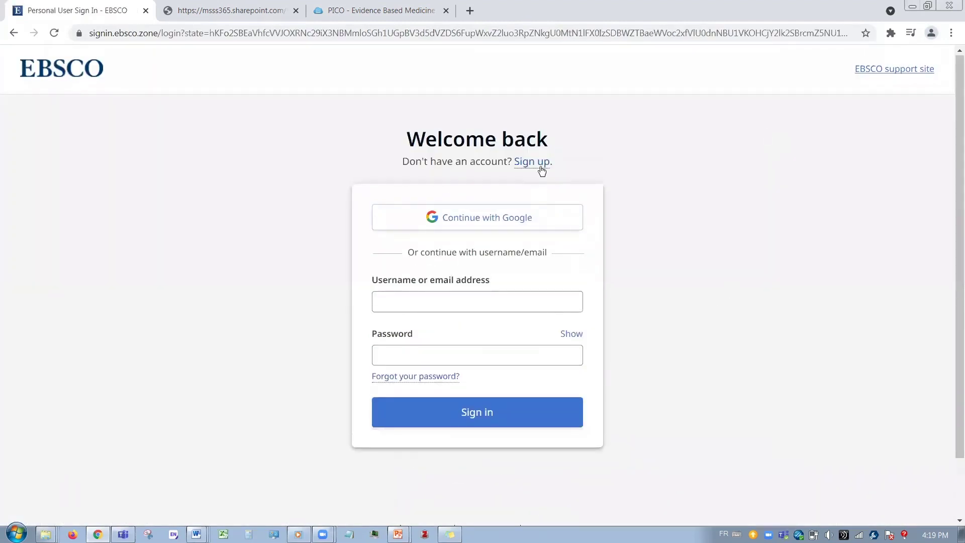
pyautogui.click(427, 309)
pyautogui.write('p')
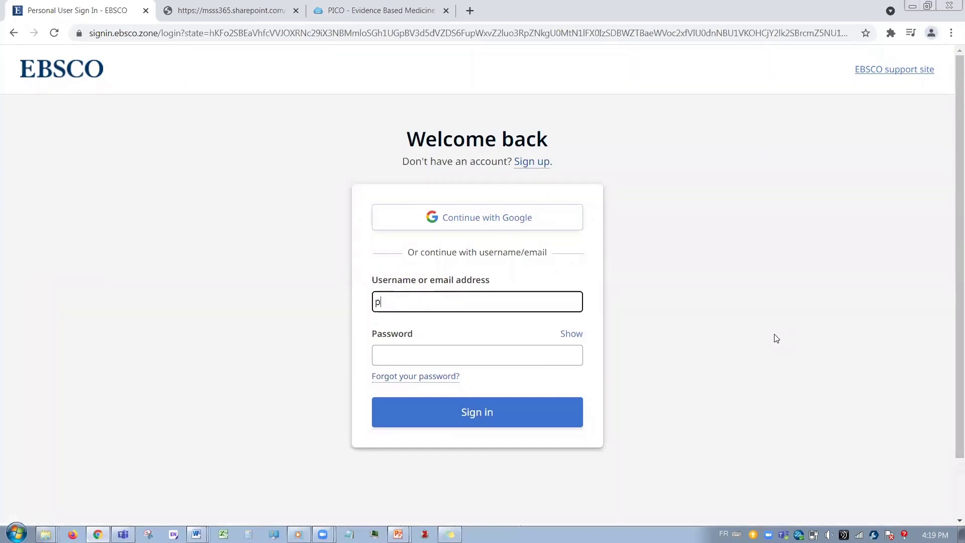
pyautogui.press('BackSpace')
pyautogui.write('bib')
pyautogui.press('Tab')
pyautogui.press('Tab')
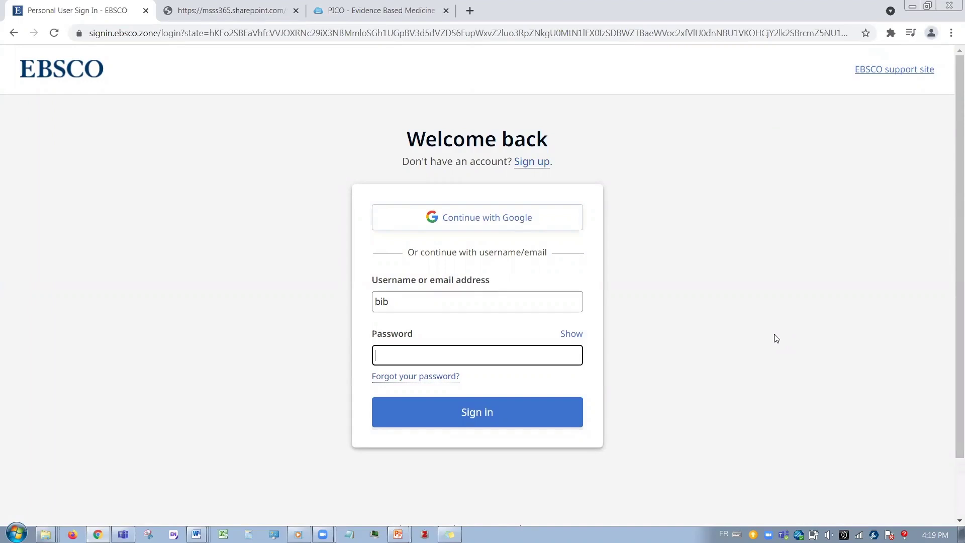
pyautogui.write('•••••••')
pyautogui.press('Return')
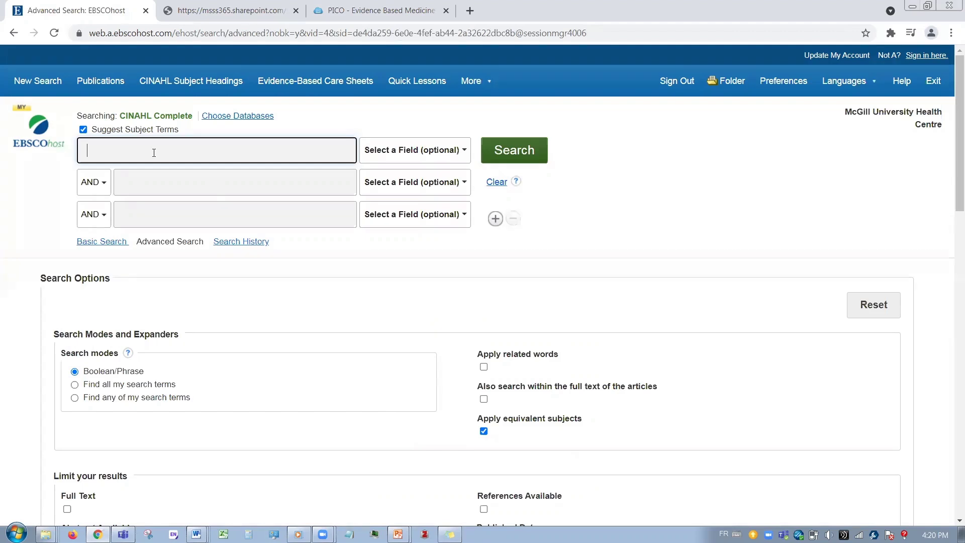
# Look up the suggested CINAHL subject headings for "nutrition"
pyautogui.write('nutrition')
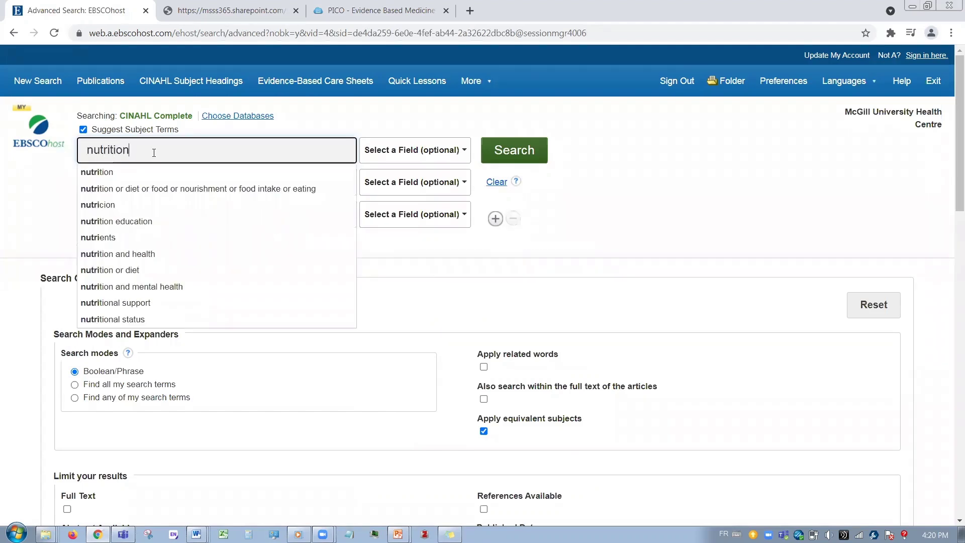
pyautogui.press('Return')
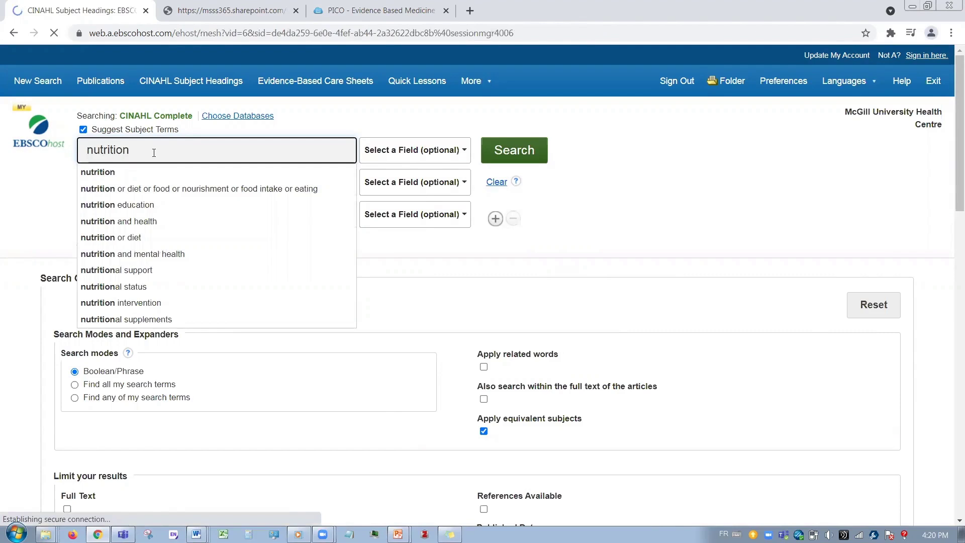
pyautogui.scroll(-4, 150, 251)
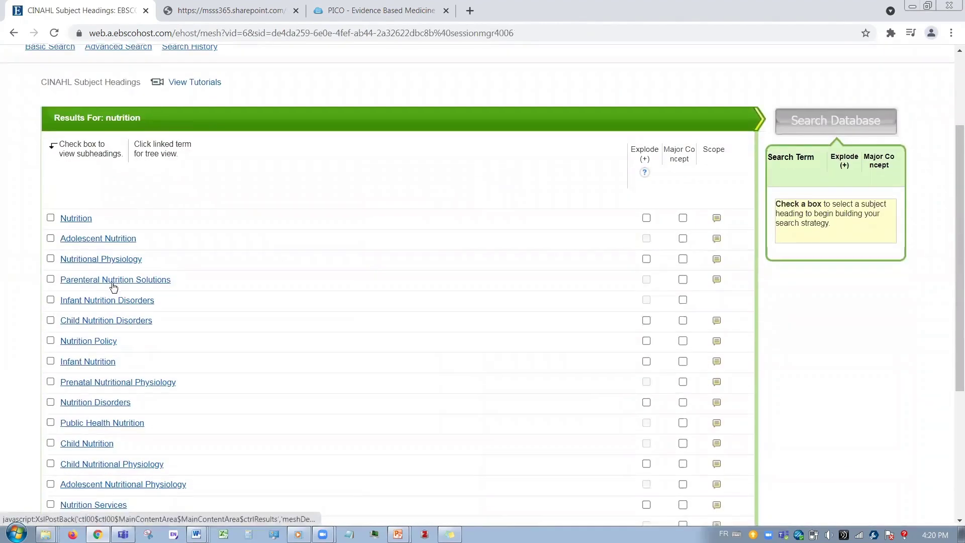
# Read the scope note of the Nutrition subject heading and close it
pyautogui.scroll(1, 180, 318)
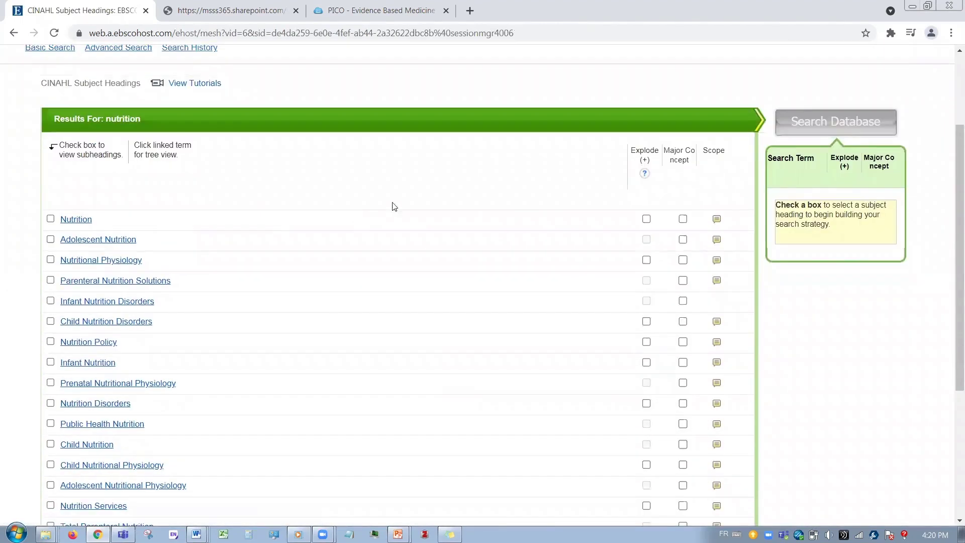
pyautogui.click(719, 221)
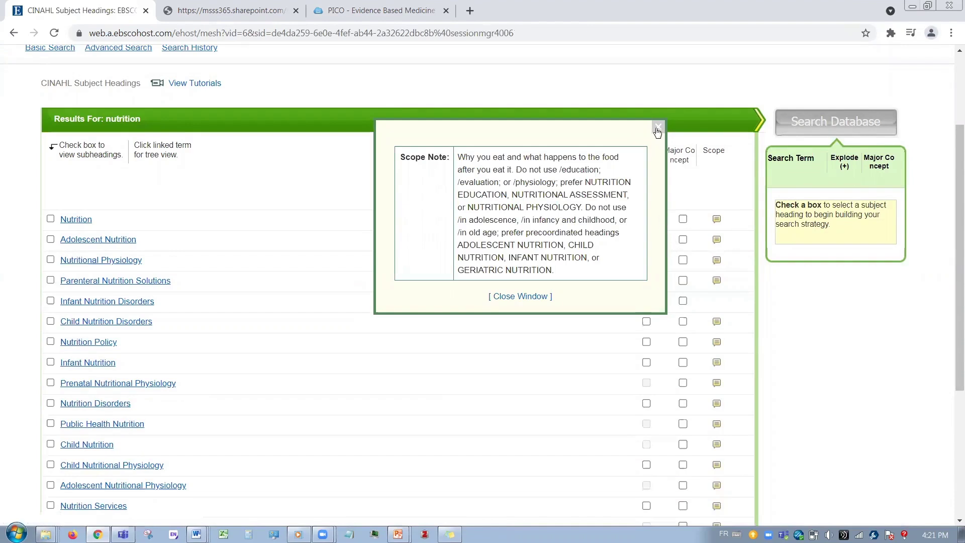
pyautogui.click(658, 127)
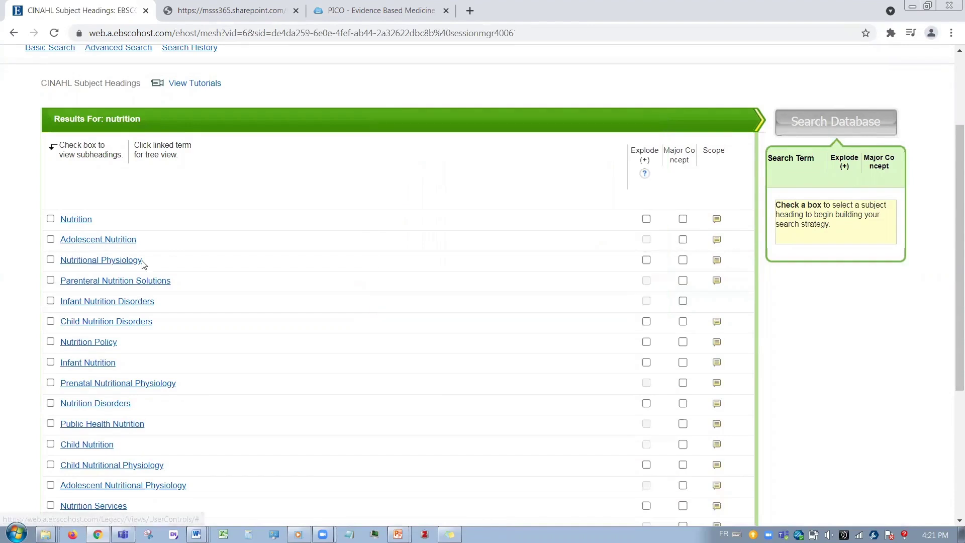
# Open the tree view for Nutrition, select the Nutrition heading with all subheadings, and search the database with it
pyautogui.click(77, 219)
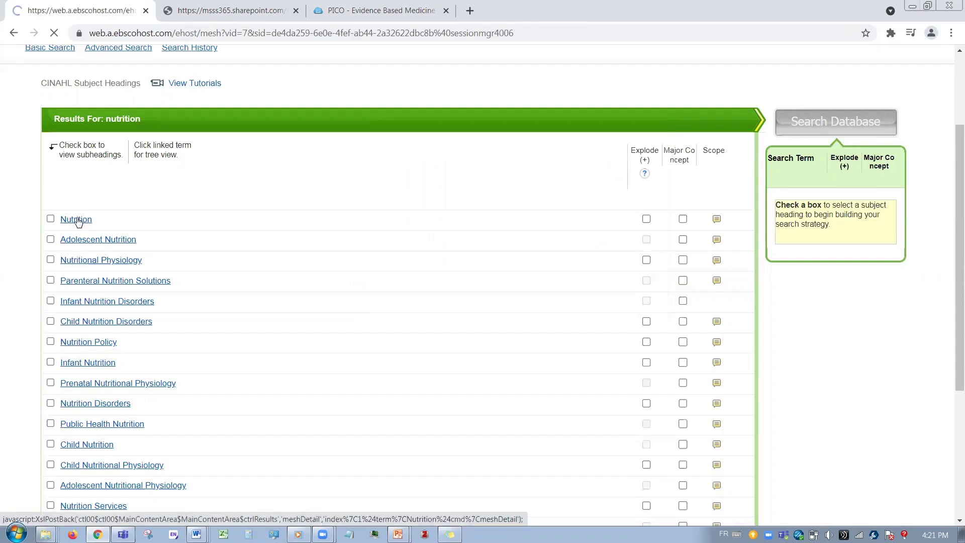
pyautogui.scroll(-3, 327, 280)
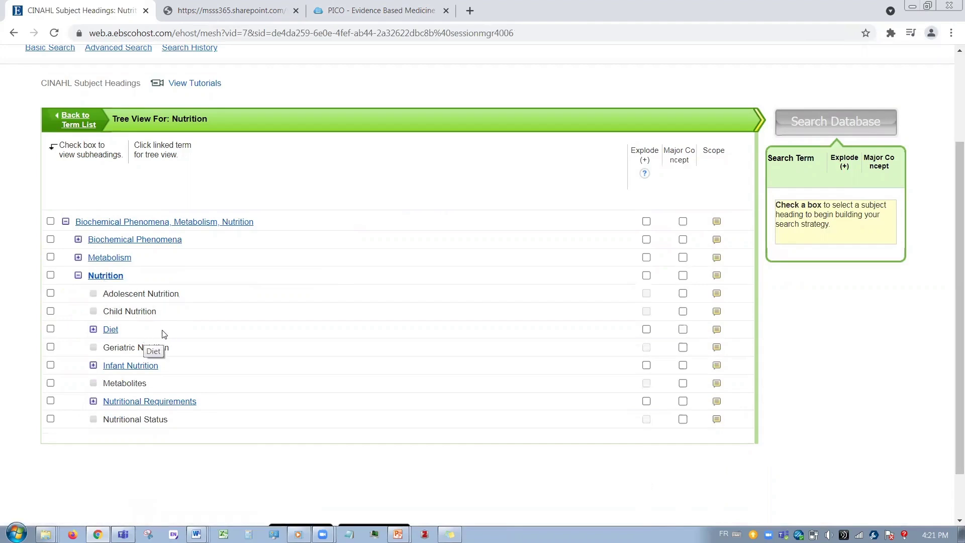
pyautogui.scroll(2, 101, 321)
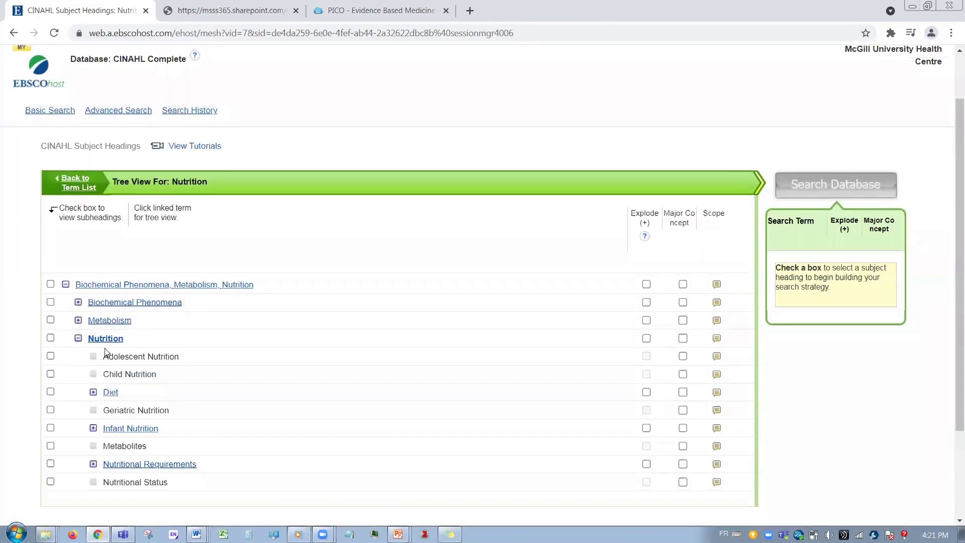
pyautogui.click(51, 338)
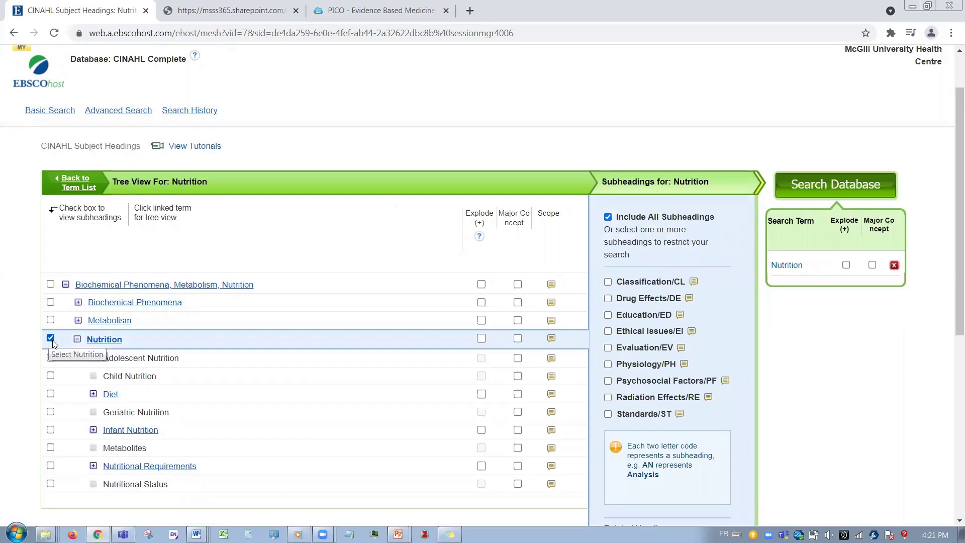
pyautogui.click(855, 187)
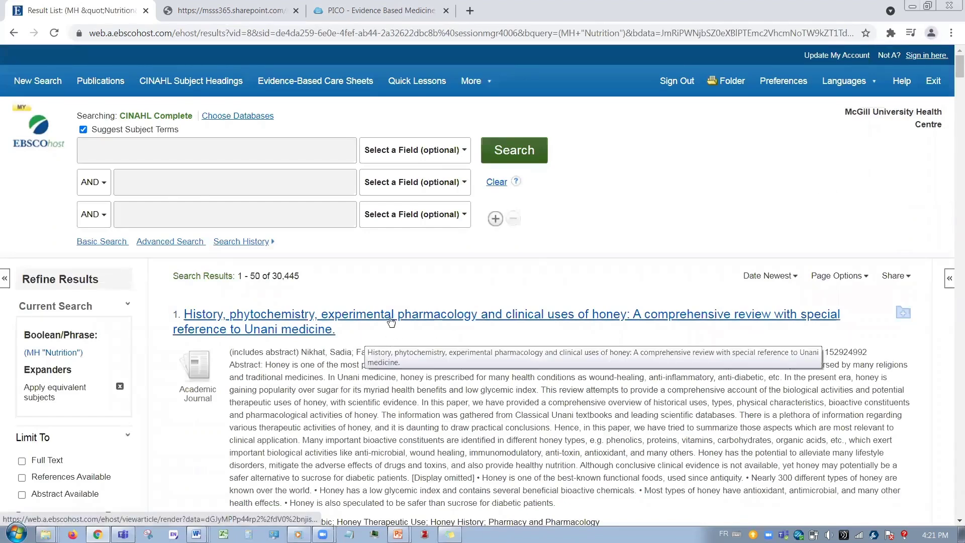
# Browse the search results and examine the major subjects in the record for "Make Great Meals From Packaged Foods."
pyautogui.scroll(-7, 415, 281)
pyautogui.scroll(-5, 418, 269)
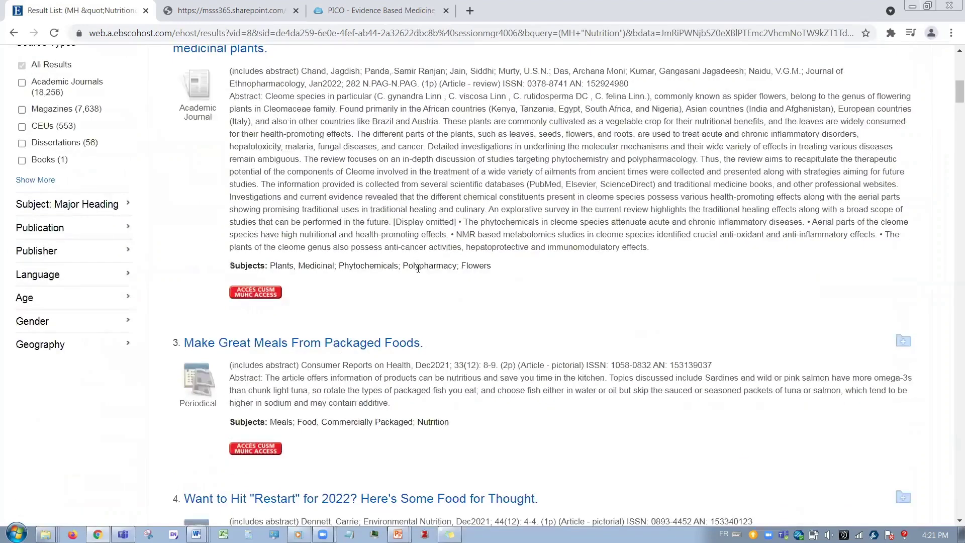
pyautogui.scroll(9, 418, 269)
pyautogui.scroll(-10, 418, 268)
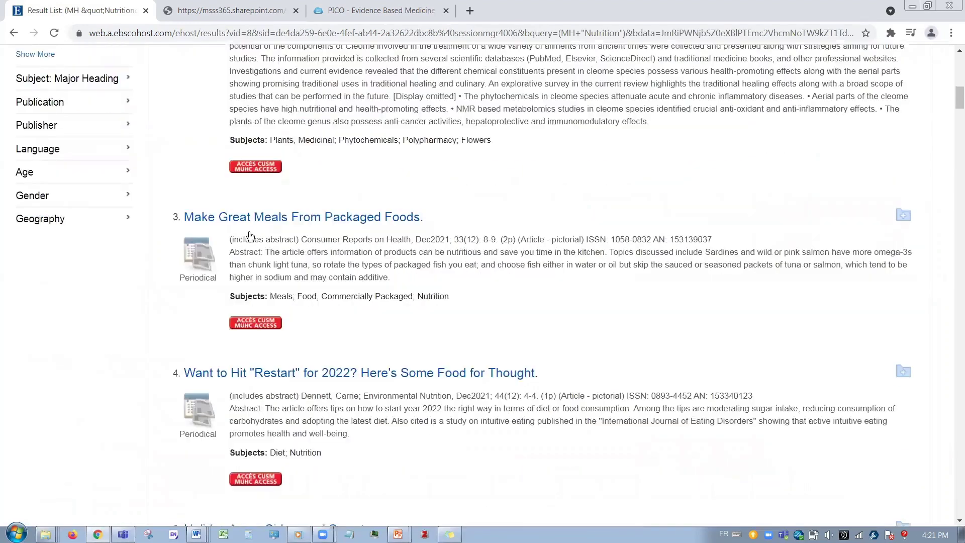
pyautogui.click(335, 224)
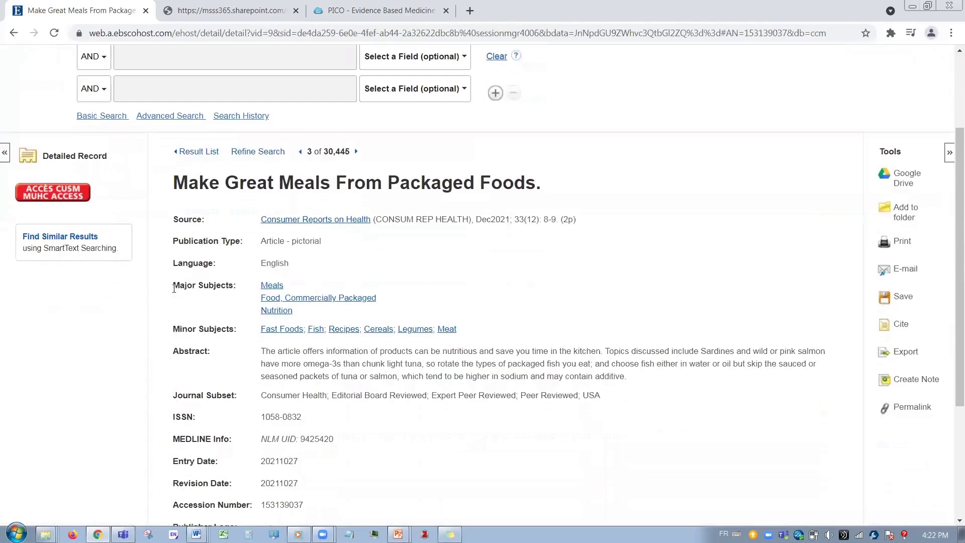
pyautogui.moveTo(172, 287); pyautogui.dragTo(234, 288)
pyautogui.click(233, 301)
pyautogui.scroll(3, 440, 311)
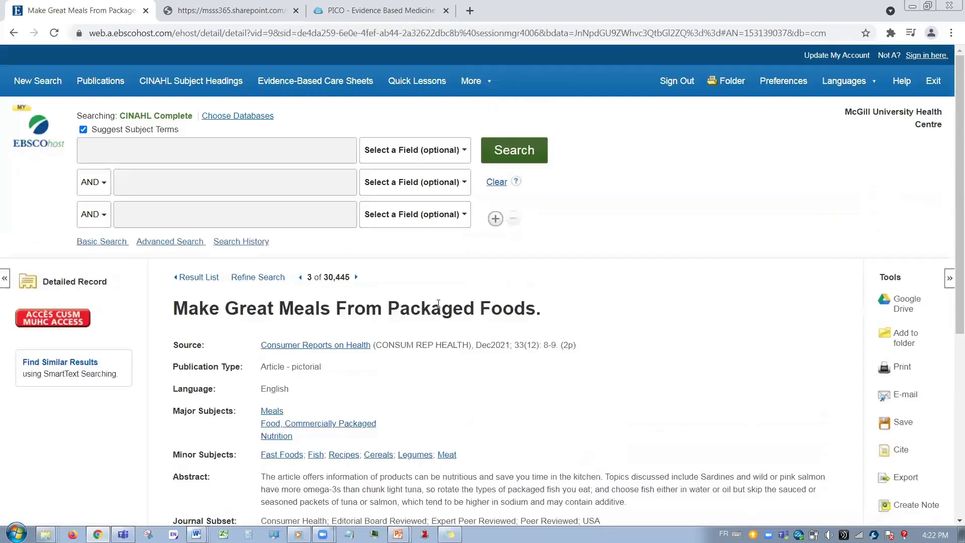
# Return to the Nutrition tree view, explode the Nutrition heading, and expand Diet to review its narrower terms
pyautogui.click(15, 33)
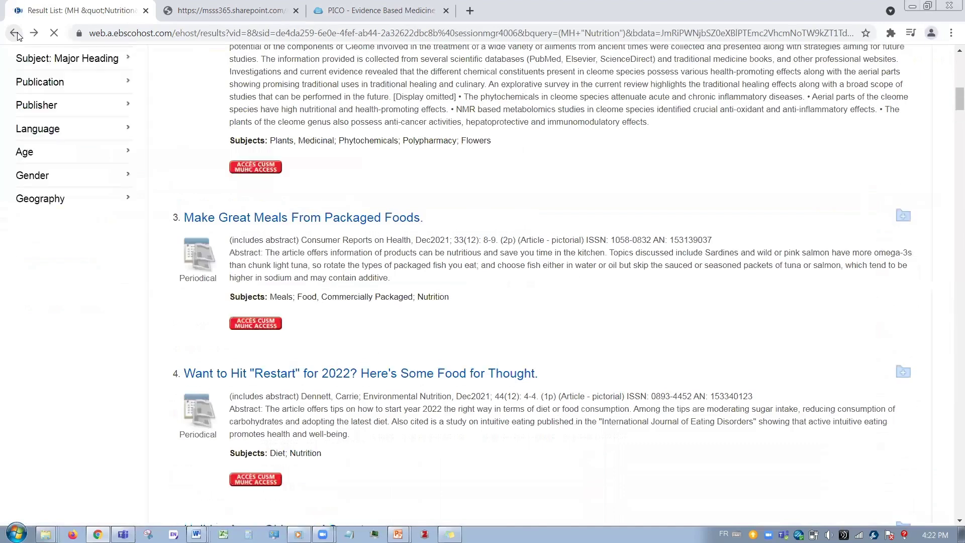
pyautogui.click(16, 35)
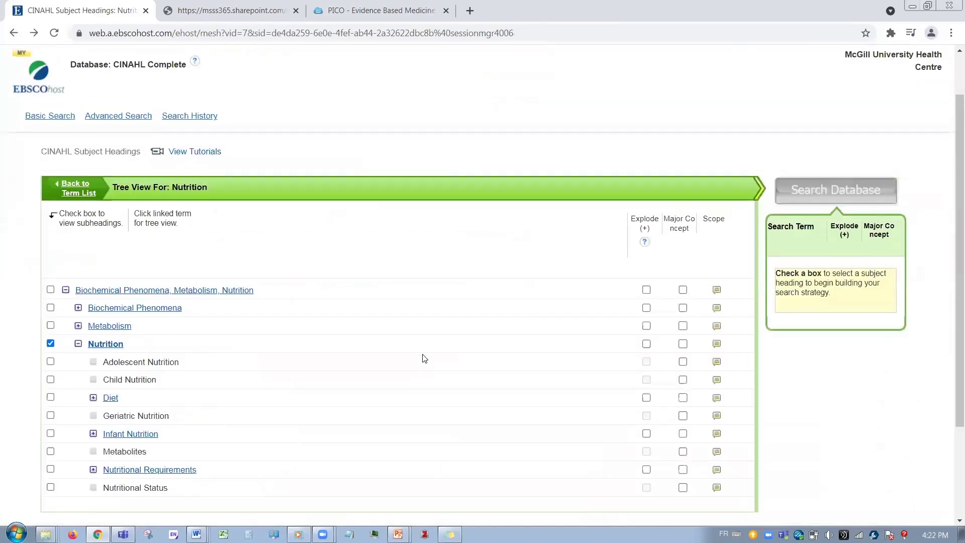
pyautogui.scroll(-2, 417, 347)
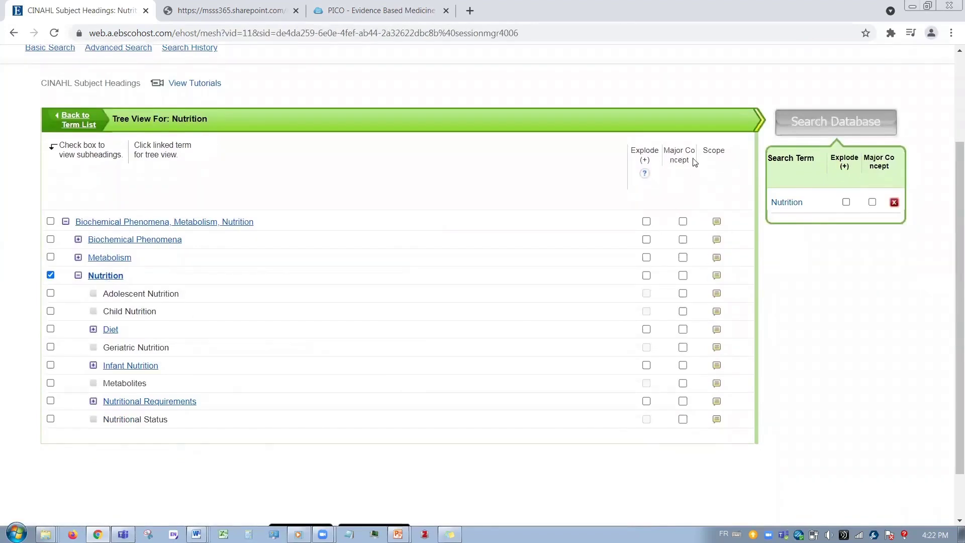
pyautogui.click(646, 276)
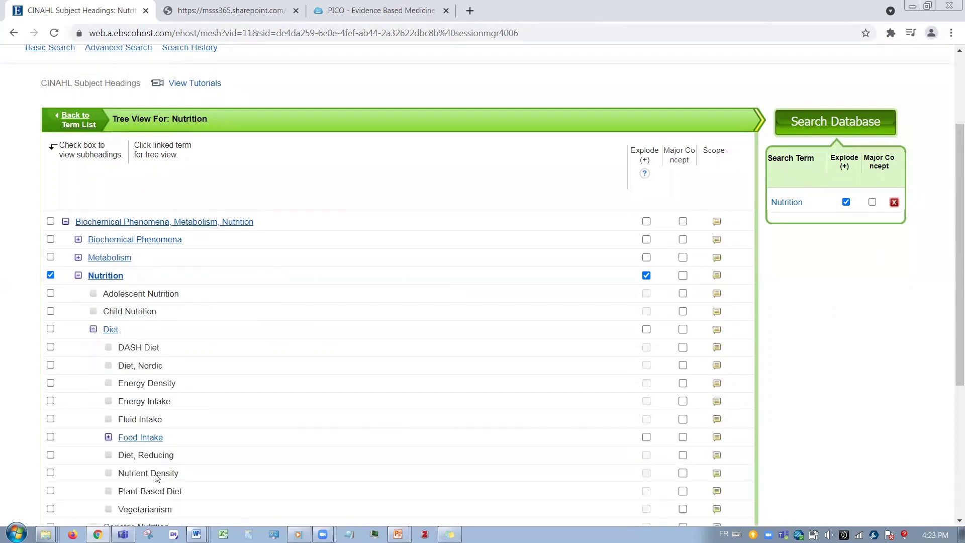
pyautogui.scroll(-2, 181, 417)
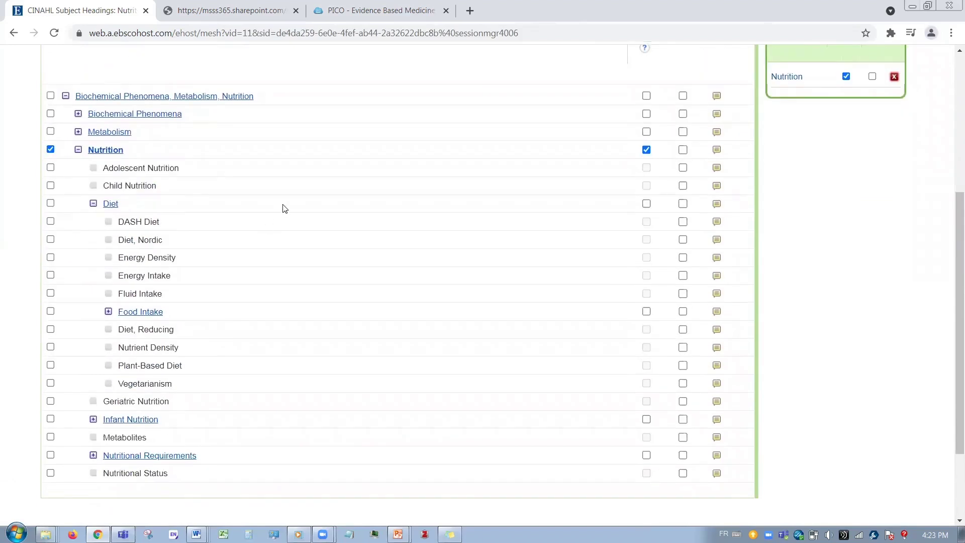
pyautogui.scroll(2, 648, 280)
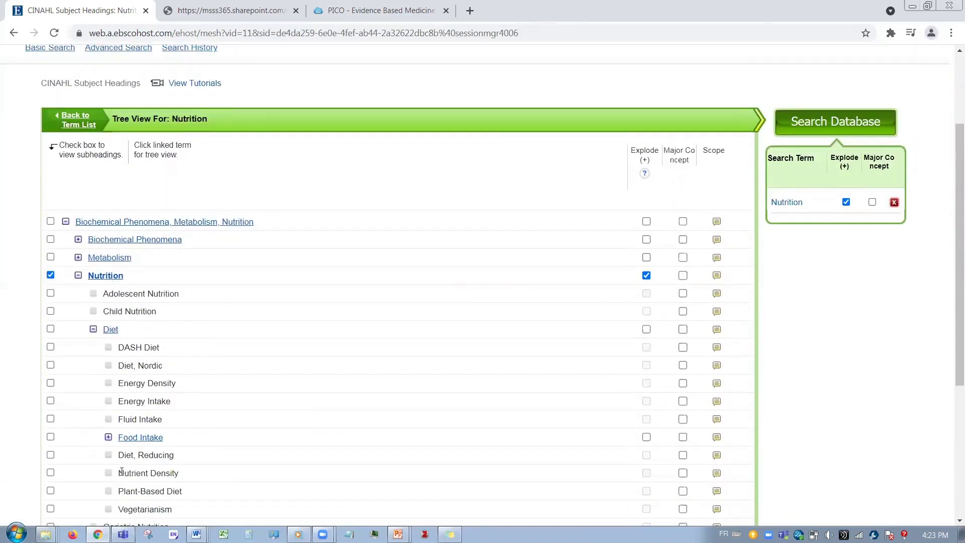
# Search the database with the exploded Nutrition heading and check the size of the result list
pyautogui.scroll(-1, 78, 384)
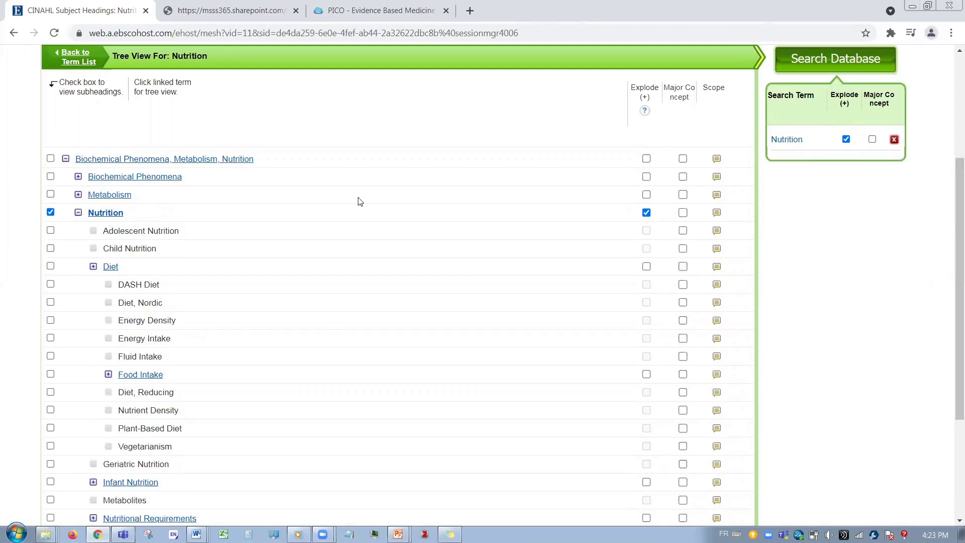
pyautogui.scroll(1, 359, 200)
pyautogui.click(796, 120)
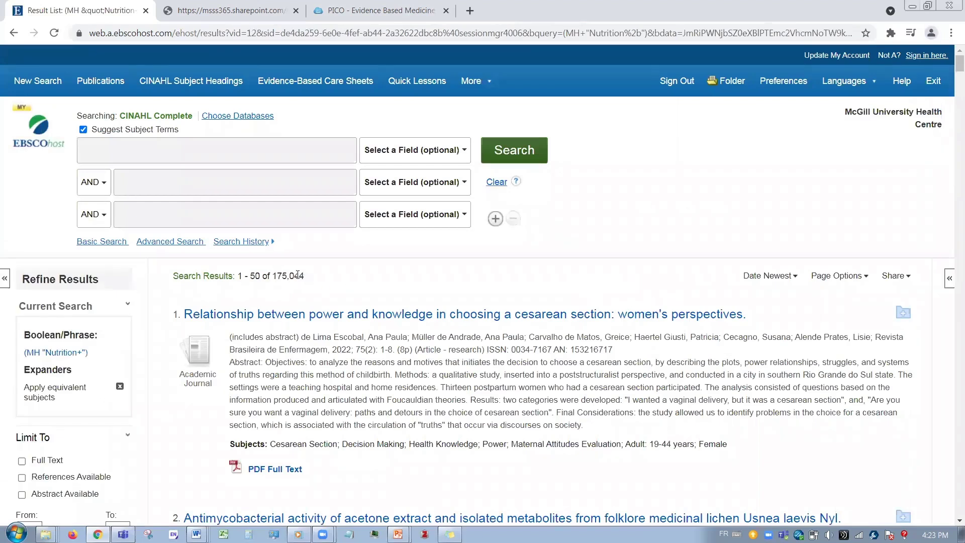
pyautogui.doubleClick(298, 274)
pyautogui.click(279, 292)
# Open the search history and compare the search syntax and result counts of the exploded and unexploded Nutrition searches
pyautogui.click(240, 245)
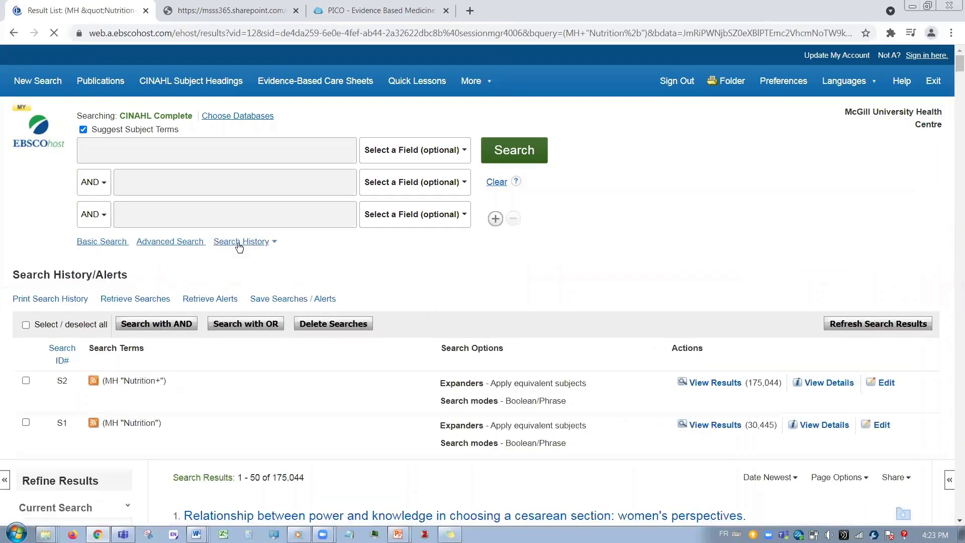
pyautogui.scroll(-1, 274, 314)
pyautogui.moveTo(55, 361); pyautogui.dragTo(65, 363)
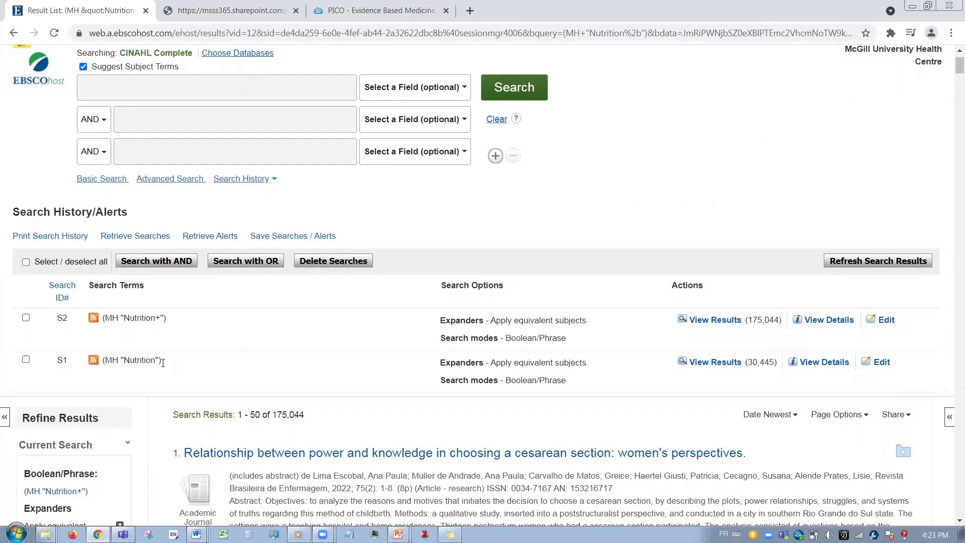
pyautogui.moveTo(163, 361); pyautogui.dragTo(108, 362)
pyautogui.click(188, 364)
pyautogui.moveTo(125, 320); pyautogui.dragTo(156, 321)
pyautogui.click(149, 330)
pyautogui.scroll(-1, 149, 330)
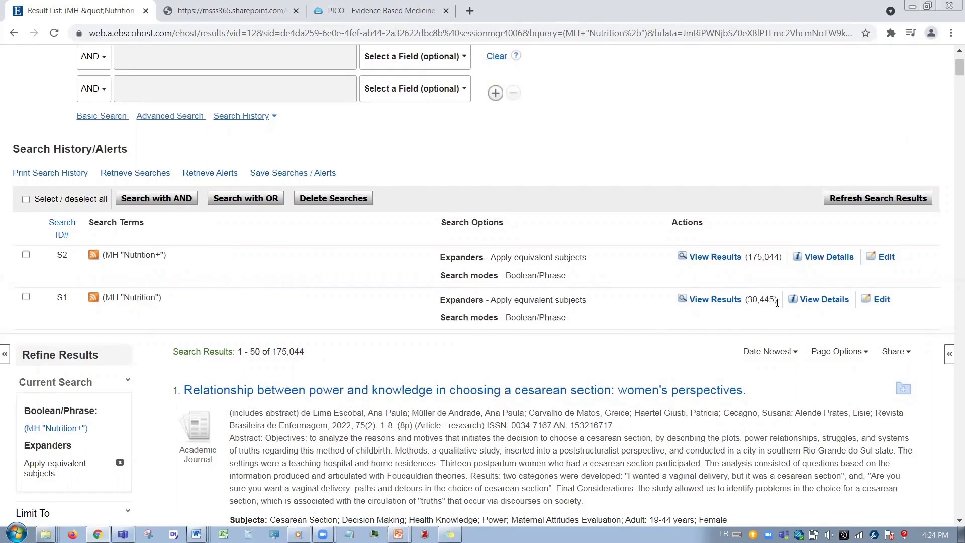
pyautogui.moveTo(774, 301); pyautogui.dragTo(749, 303)
pyautogui.click(755, 317)
pyautogui.moveTo(780, 258); pyautogui.dragTo(750, 259)
pyautogui.click(758, 272)
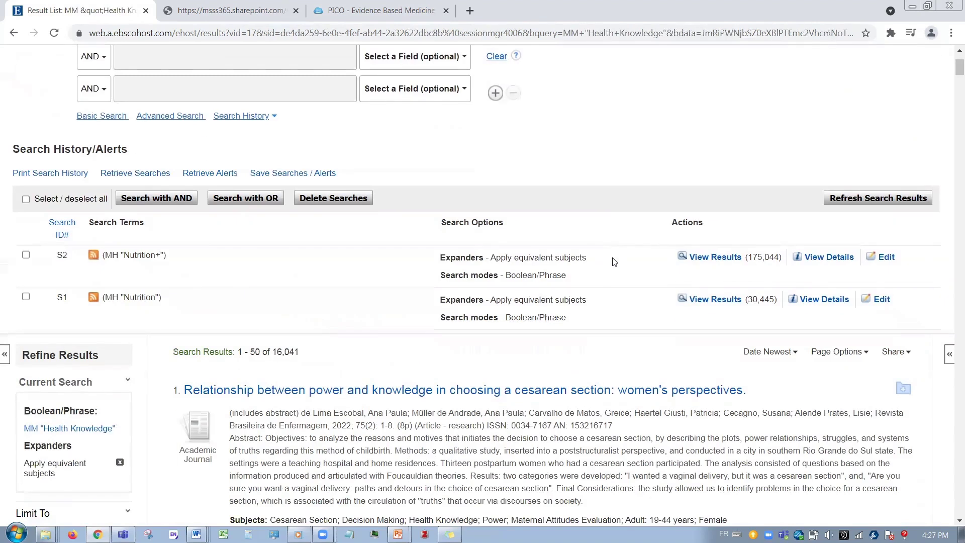
# Open the record "Relationship between power and knowledge in choosing a cesarean section: women's perspectives" and examine its major and minor subjects
pyautogui.scroll(-3, 613, 261)
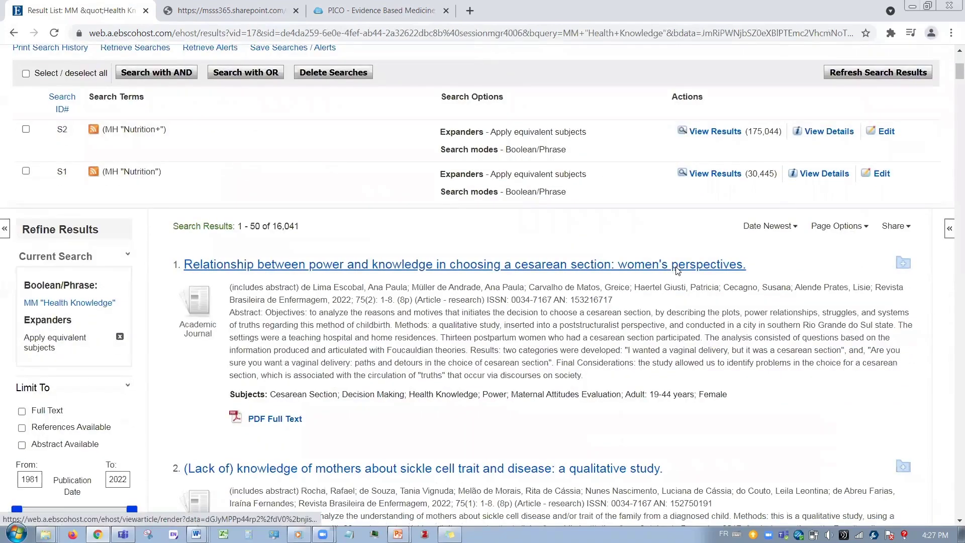
pyautogui.click(677, 270)
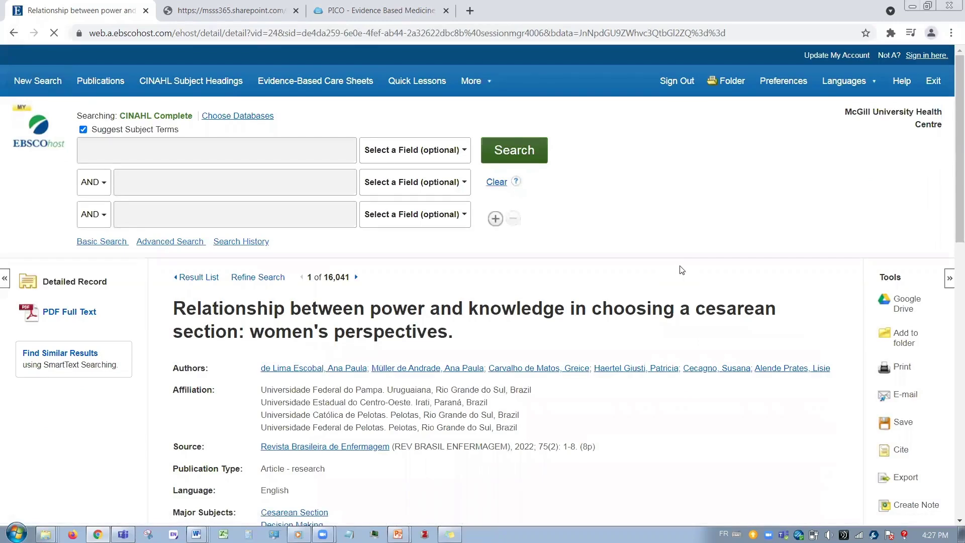
pyautogui.scroll(-2, 694, 281)
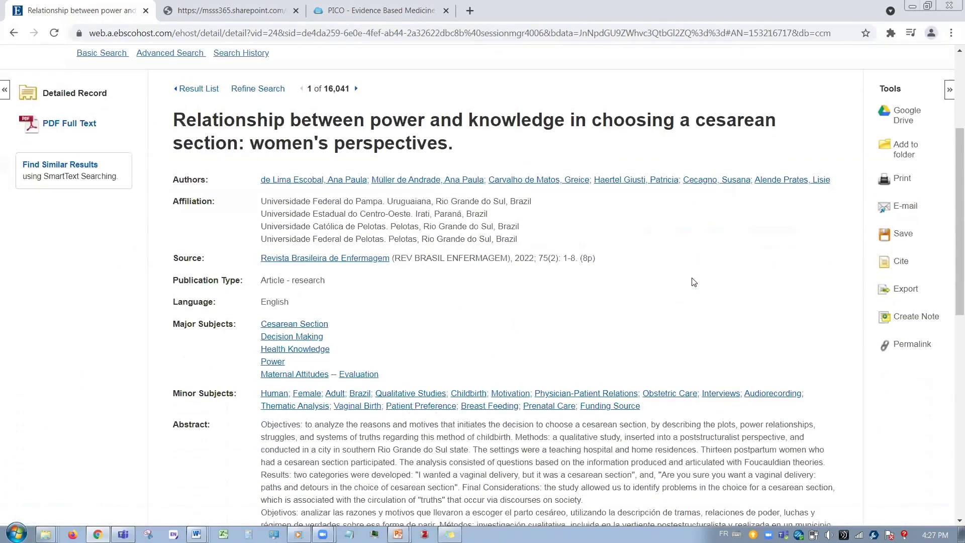
pyautogui.scroll(-1, 692, 281)
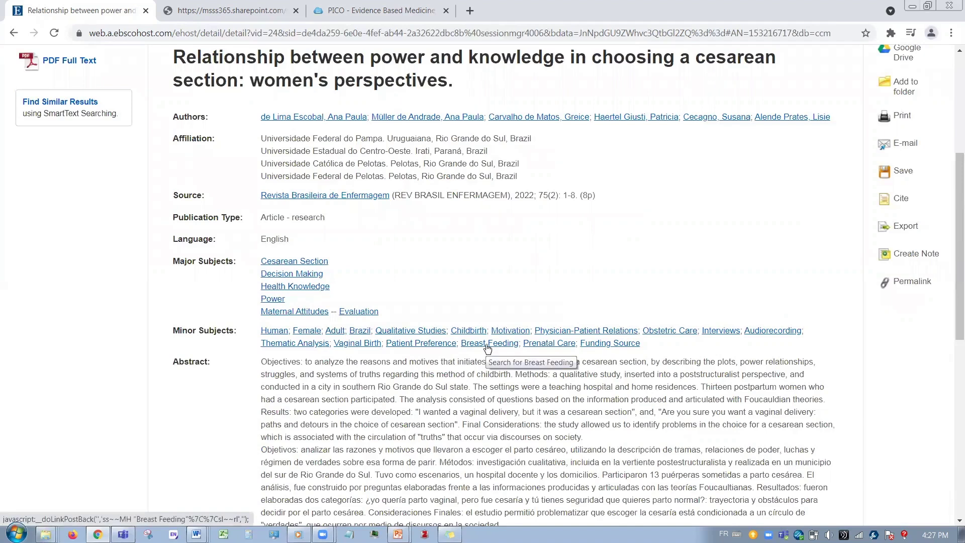
# Look up "breast feeding" with subject term suggestions on, and open the tree view of the Breast Feeding heading
pyautogui.scroll(5, 487, 349)
pyautogui.click(109, 151)
pyautogui.write('br')
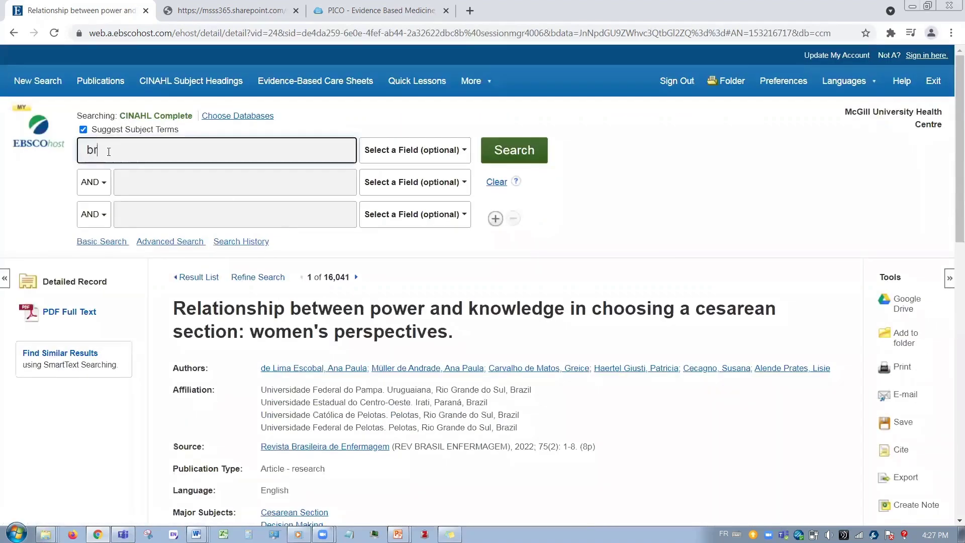
pyautogui.write('east feeding')
pyautogui.press('Return')
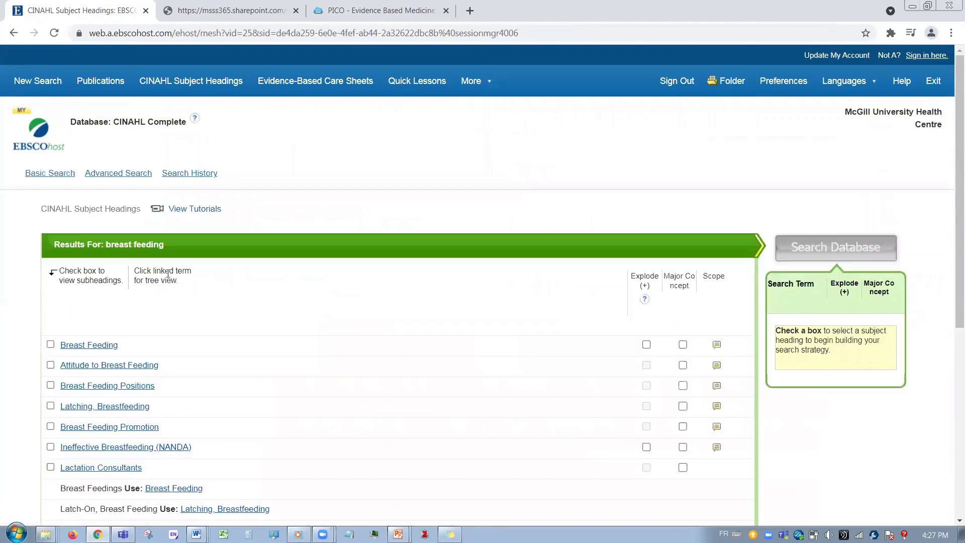
pyautogui.scroll(-1, 176, 282)
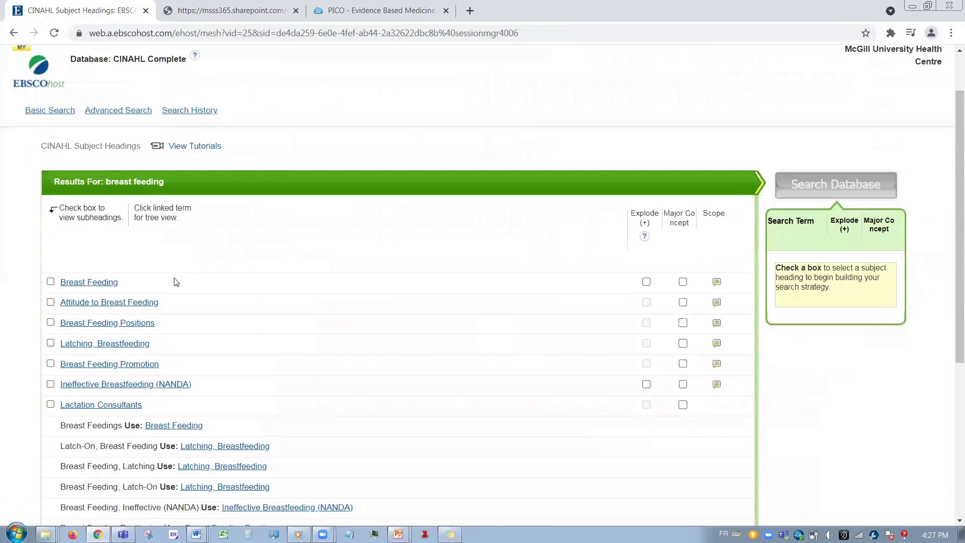
pyautogui.click(108, 282)
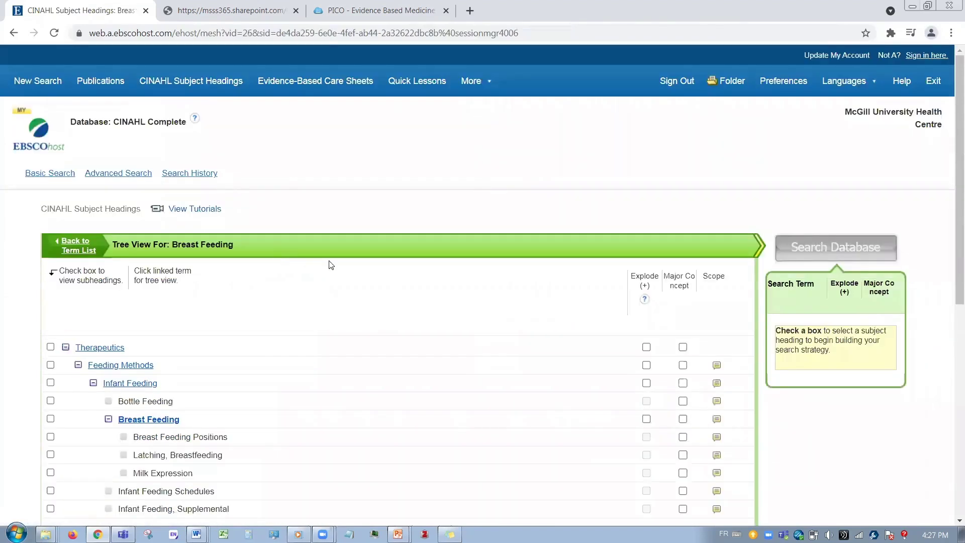
# Examine each branch of the tree where Breast Feeding occurs, including its broader and narrower terms
pyautogui.scroll(-1, 329, 264)
pyautogui.scroll(1, 316, 264)
pyautogui.scroll(-5, 331, 345)
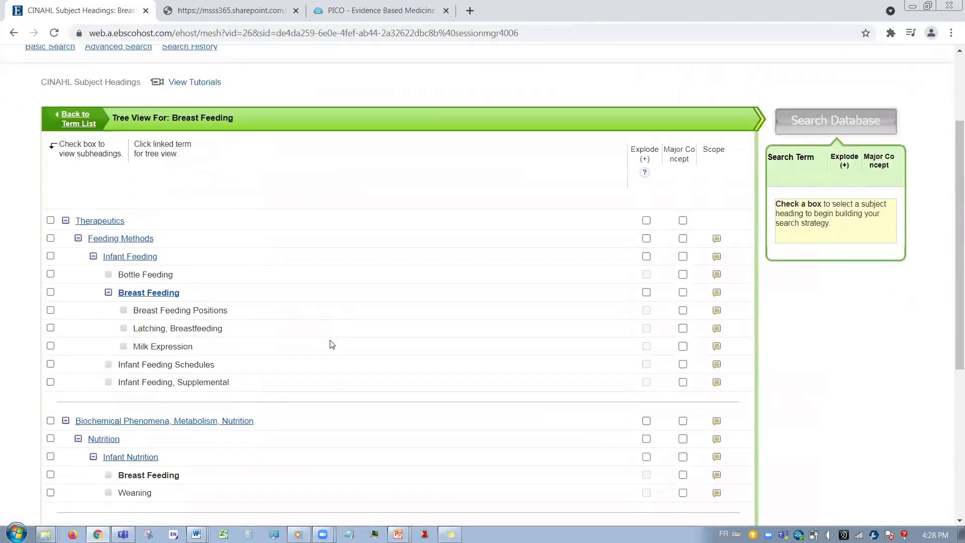
pyautogui.scroll(-3, 331, 345)
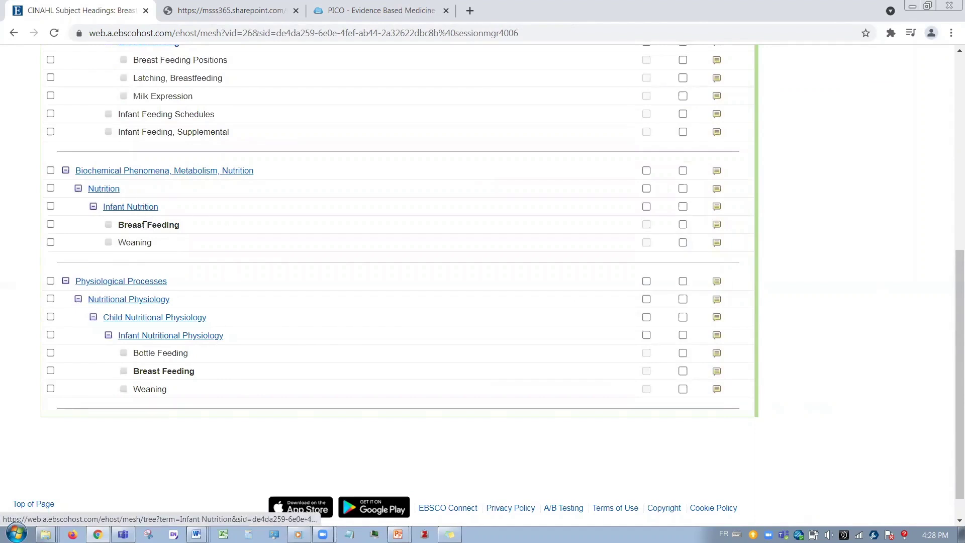
pyautogui.scroll(1, 145, 226)
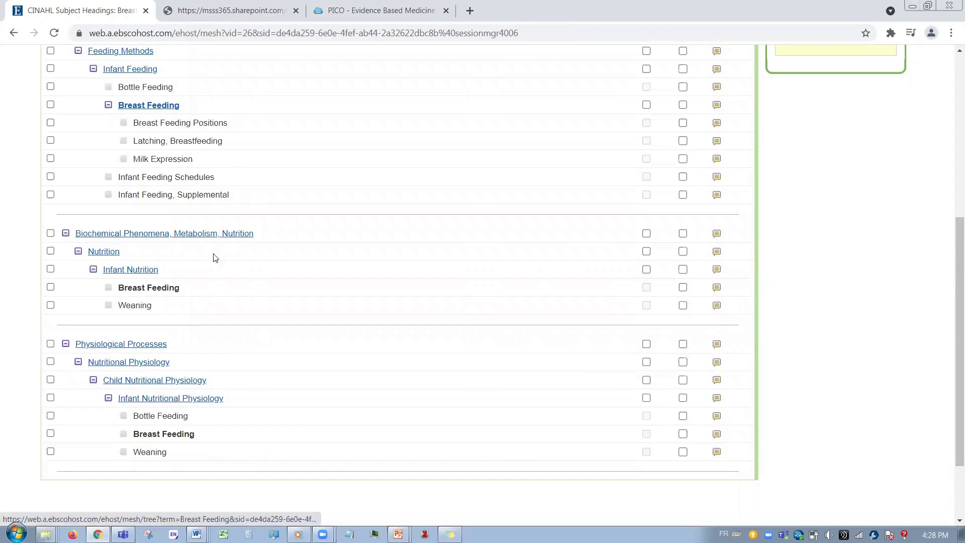
pyautogui.scroll(5, 160, 287)
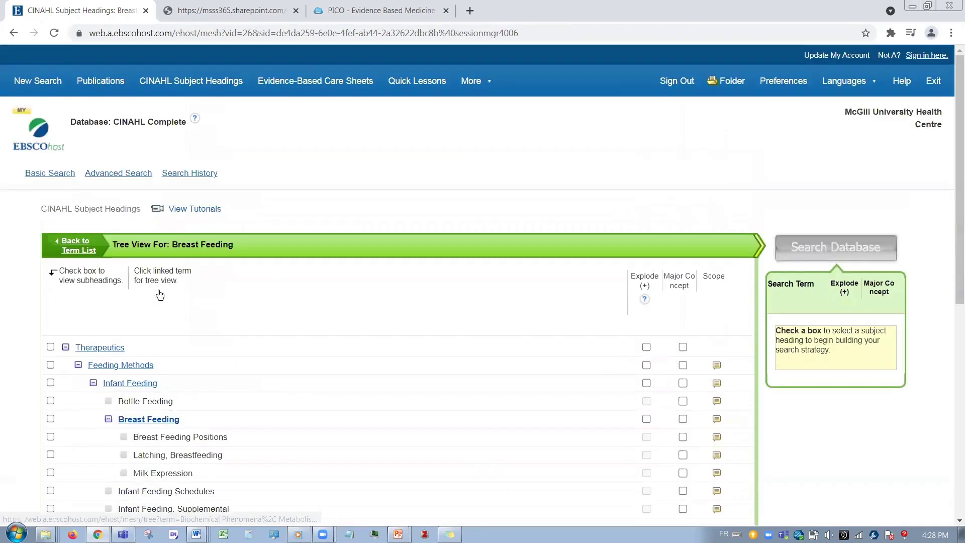
pyautogui.scroll(-4, 241, 332)
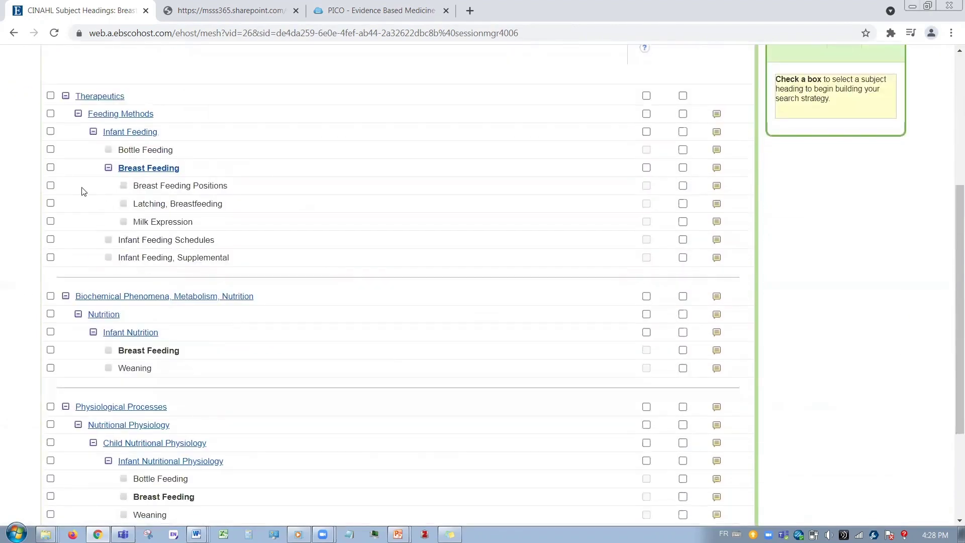
# Select the Breast Feeding heading under Infant Feeding with all subheadings included, and review its occurrences in the other branches
pyautogui.click(50, 167)
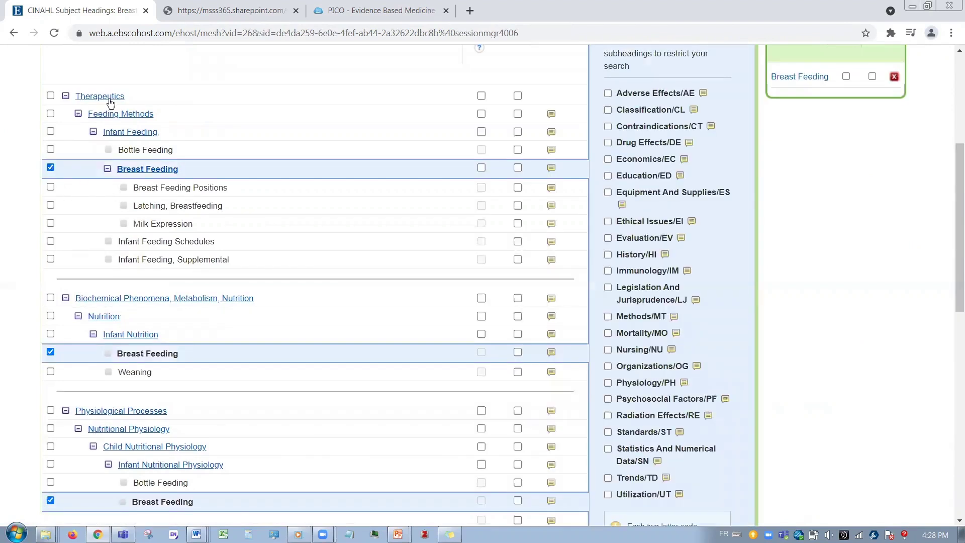
pyautogui.scroll(-2, 119, 322)
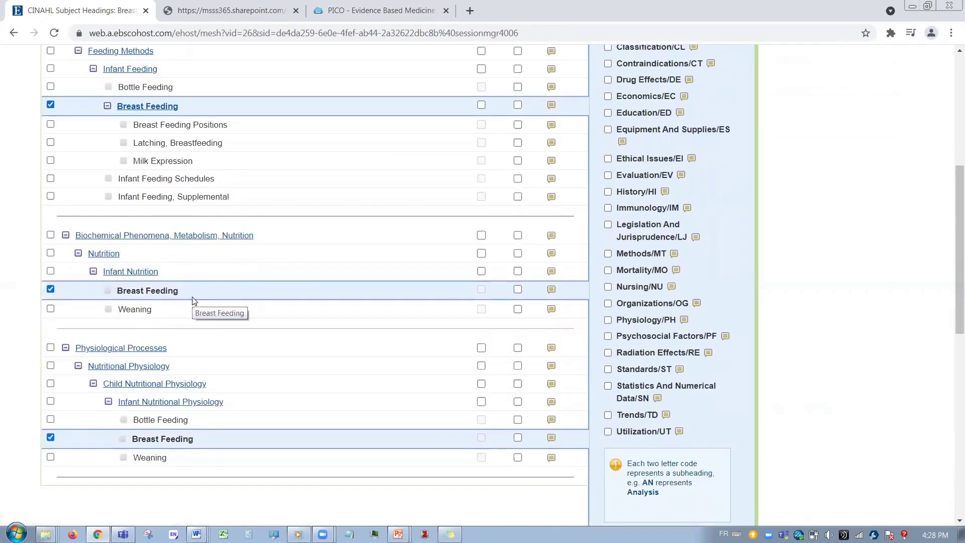
pyautogui.scroll(6, 192, 297)
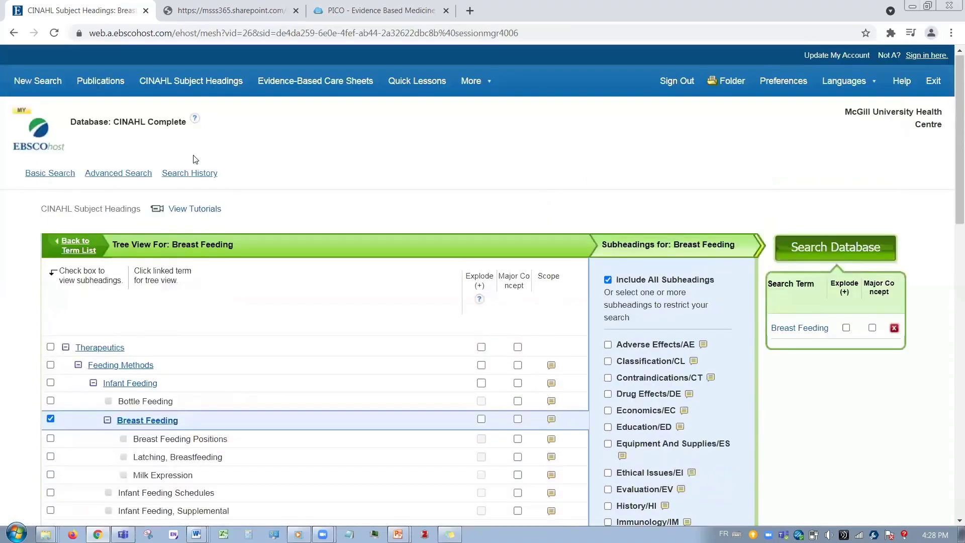
pyautogui.scroll(-4, 195, 160)
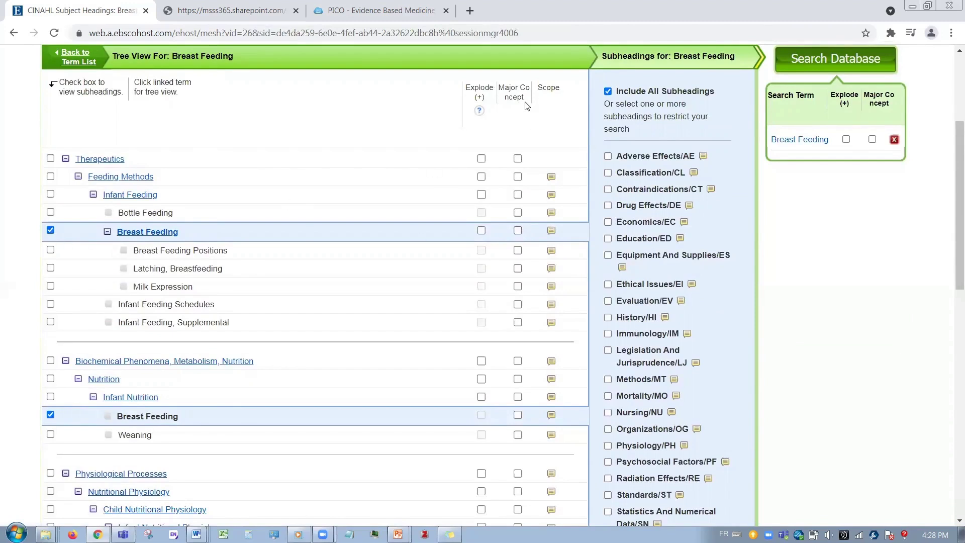
# Try exploding the Breast Feeding heading to include its narrower terms, and clear the explode option again
pyautogui.click(482, 231)
pyautogui.moveTo(194, 276); pyautogui.dragTo(193, 289)
pyautogui.click(139, 237)
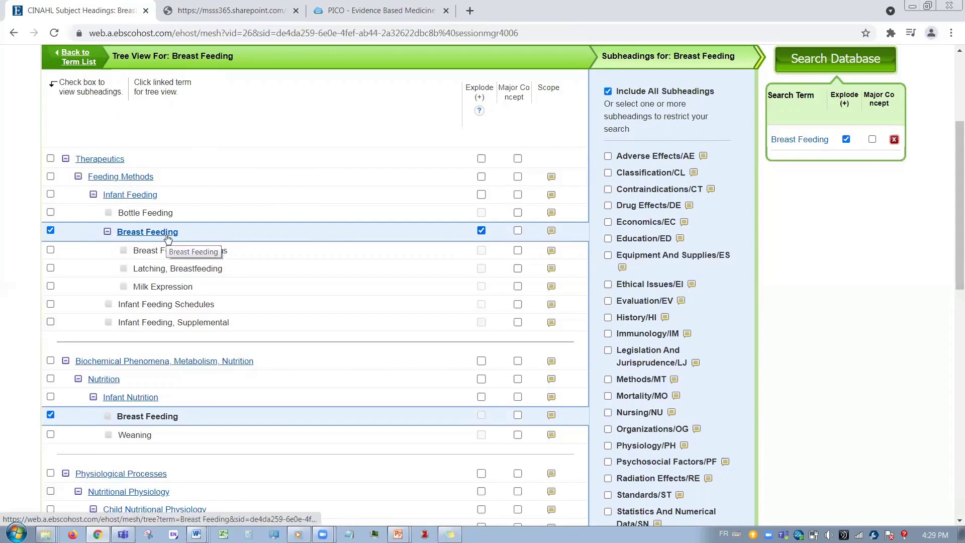
pyautogui.click(481, 230)
# Restrict the Breast Feeding heading to major concept and search the database with it
pyautogui.click(518, 232)
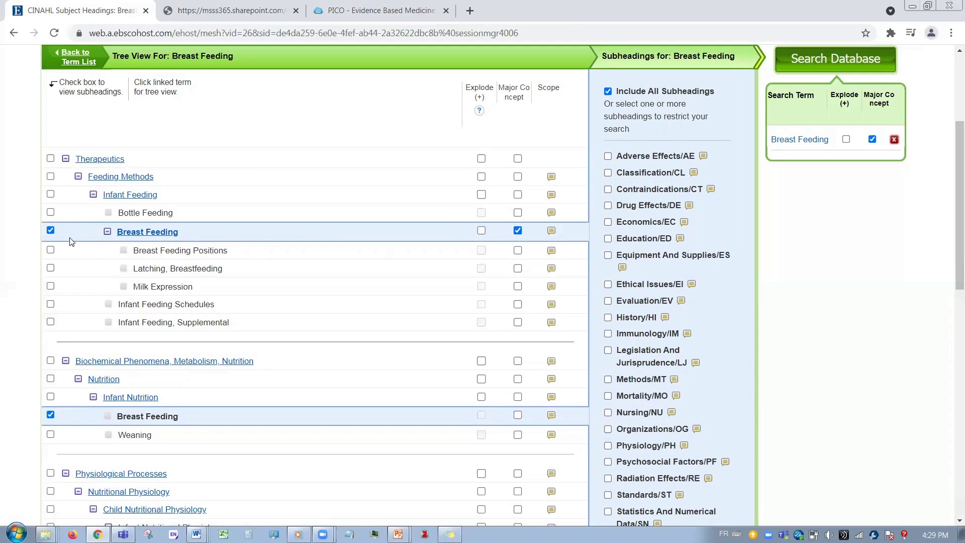
pyautogui.click(50, 230)
pyautogui.click(50, 230)
pyautogui.click(519, 232)
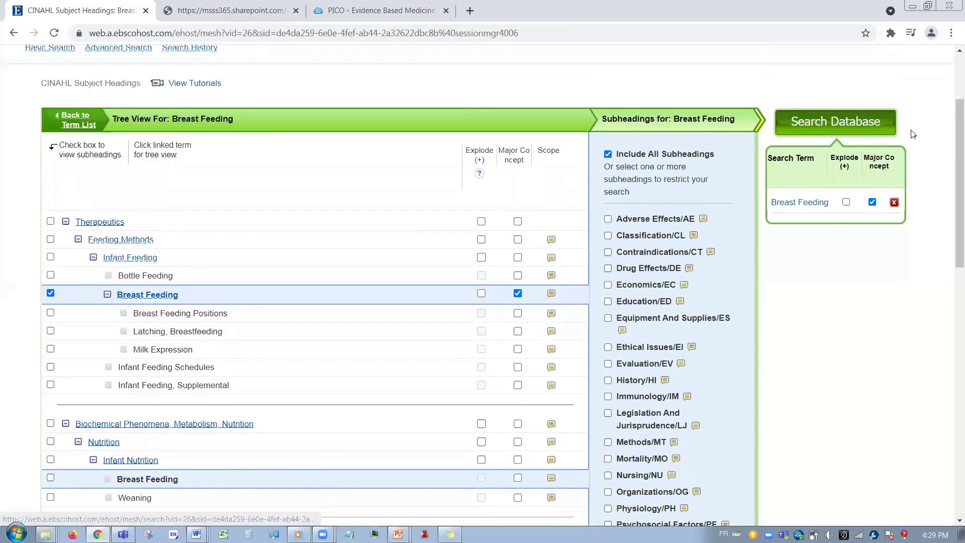
pyautogui.click(872, 126)
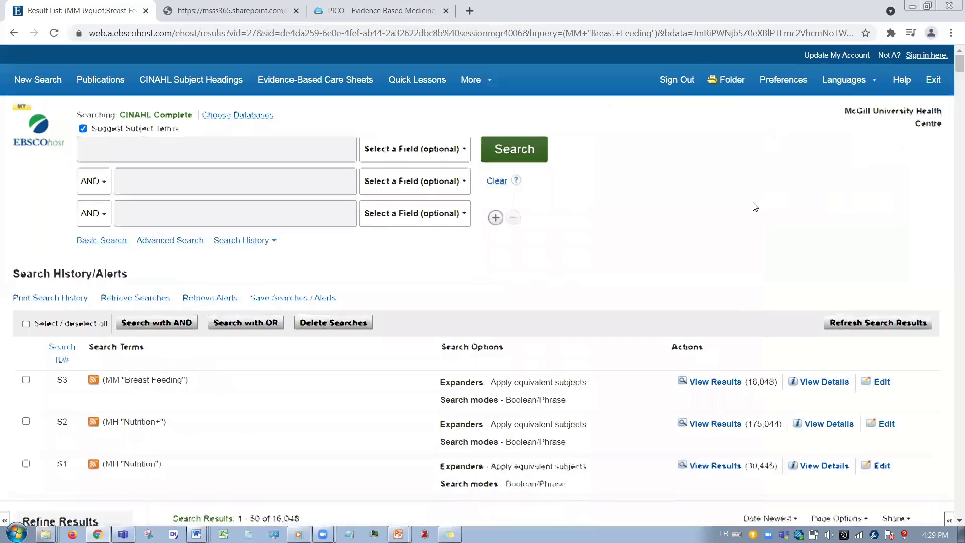
# Compare the result count and MM prefix of the Breast Feeding search with the MH prefix of the Nutrition searches
pyautogui.scroll(-3, 753, 205)
pyautogui.moveTo(752, 267); pyautogui.dragTo(778, 262)
pyautogui.click(776, 274)
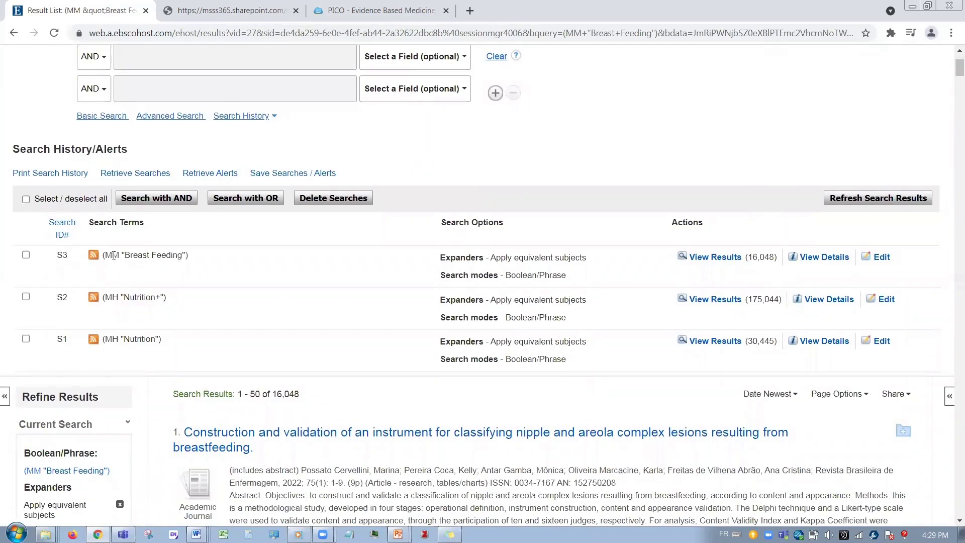
pyautogui.moveTo(120, 340); pyautogui.dragTo(105, 340)
pyautogui.click(114, 340)
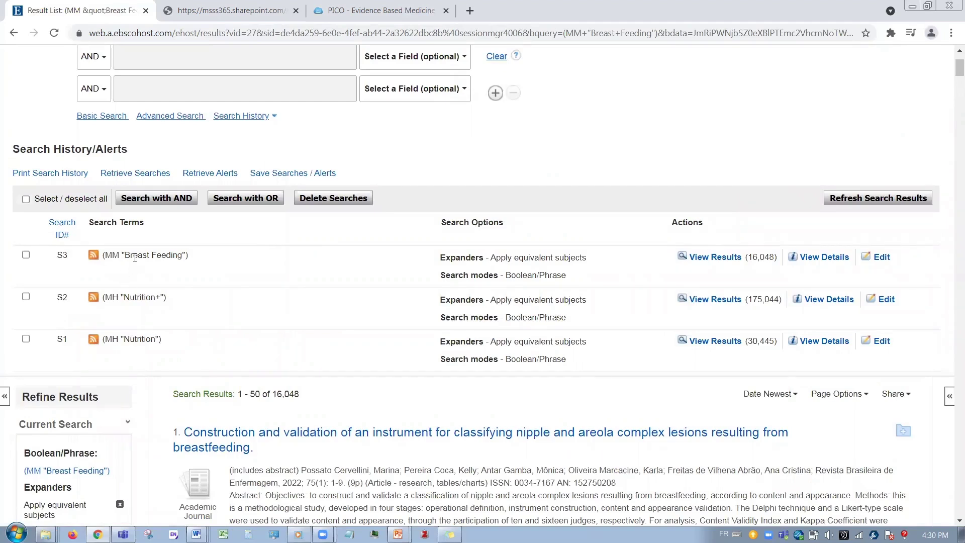
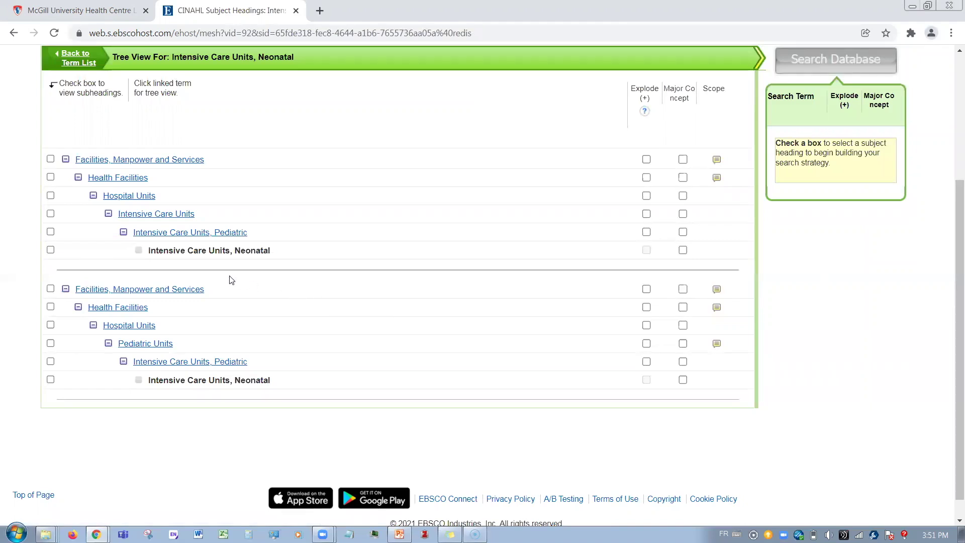
# Select the Intensive Care Units, Neonatal heading with all subheadings and search the database with it
pyautogui.click(51, 250)
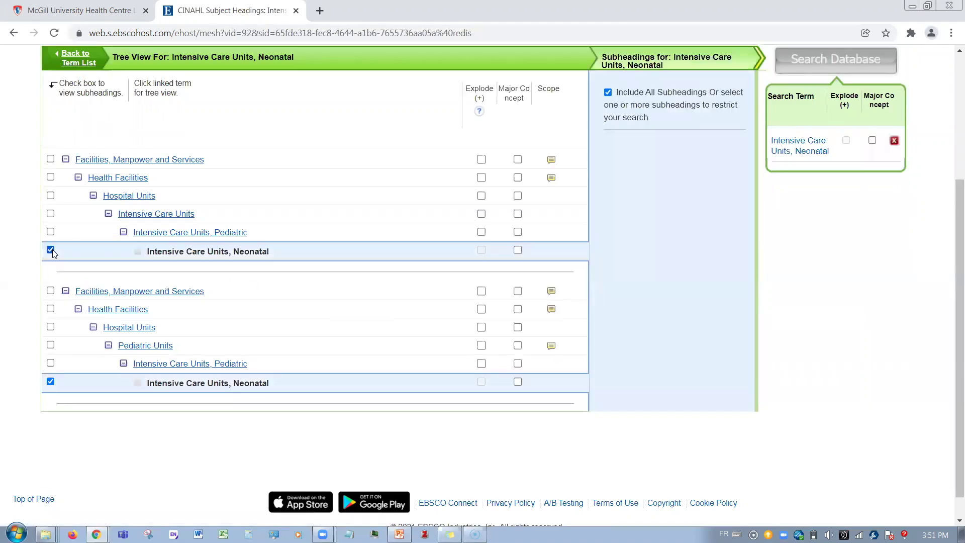
pyautogui.scroll(1, 807, 132)
pyautogui.click(801, 123)
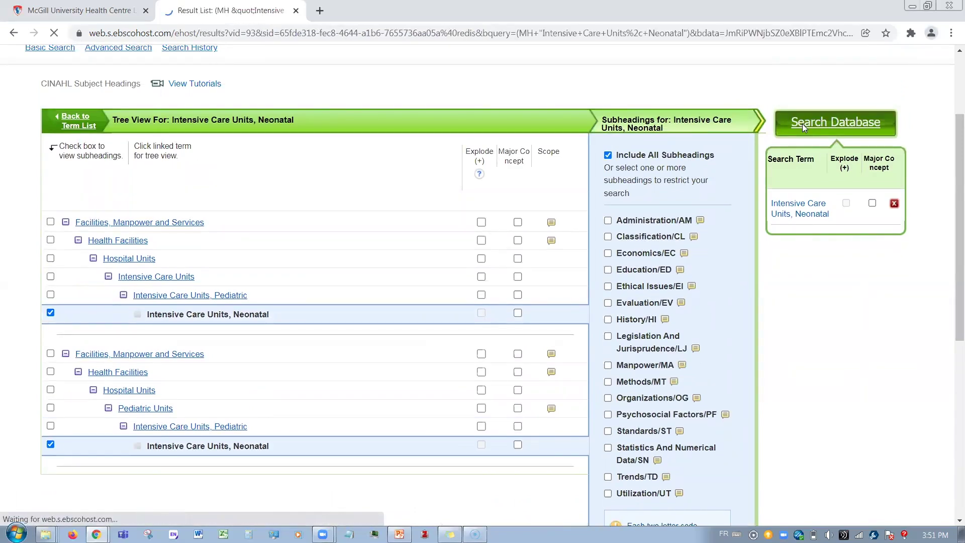
# Combine the Breast Feeding (S3) and Intensive Care Units, Neonatal (S4) searches from the search history with AND
pyautogui.scroll(-2, 678, 198)
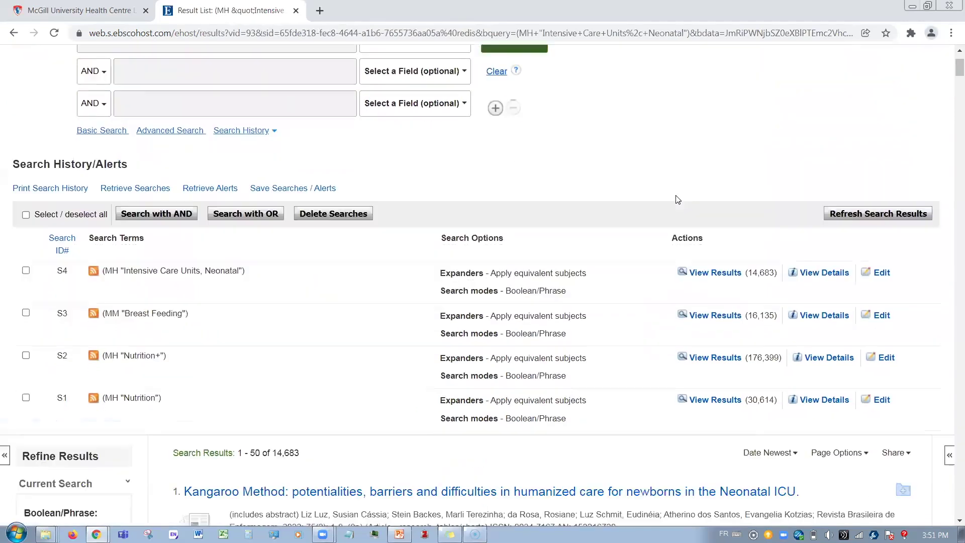
pyautogui.scroll(-1, 678, 200)
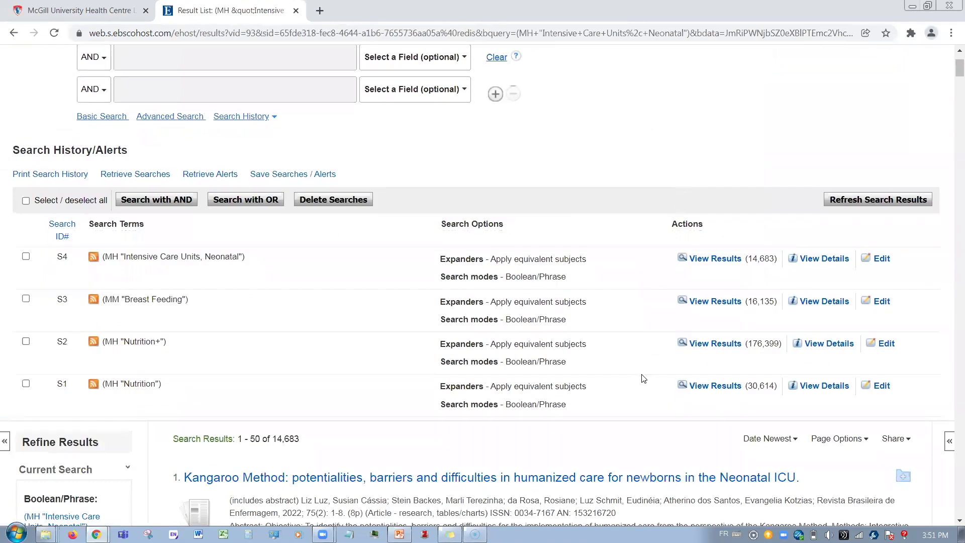
pyautogui.click(25, 299)
pyautogui.click(25, 257)
pyautogui.click(138, 201)
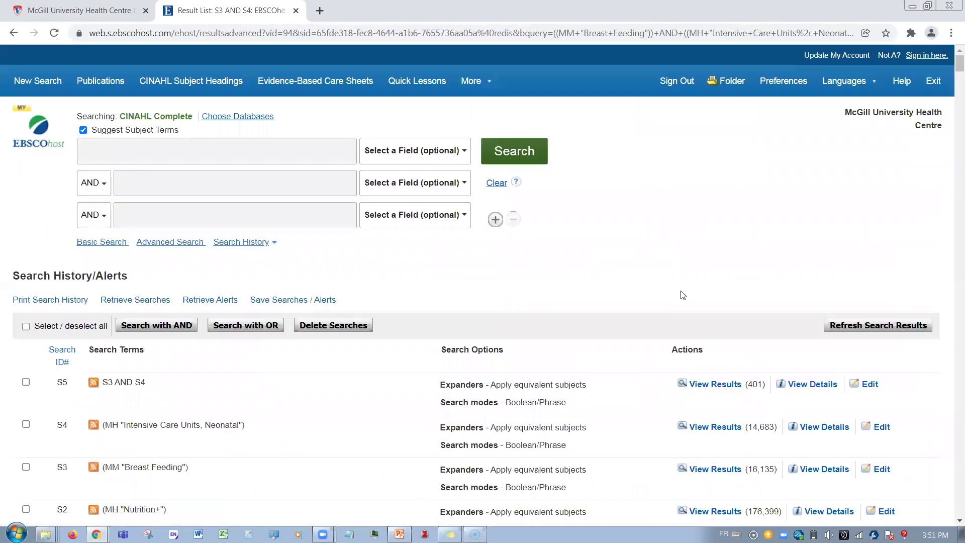
# Look through the article records of the combined breast feeding and neonatal intensive care search, including abstracts, subjects and full-text links
pyautogui.scroll(-2, 682, 295)
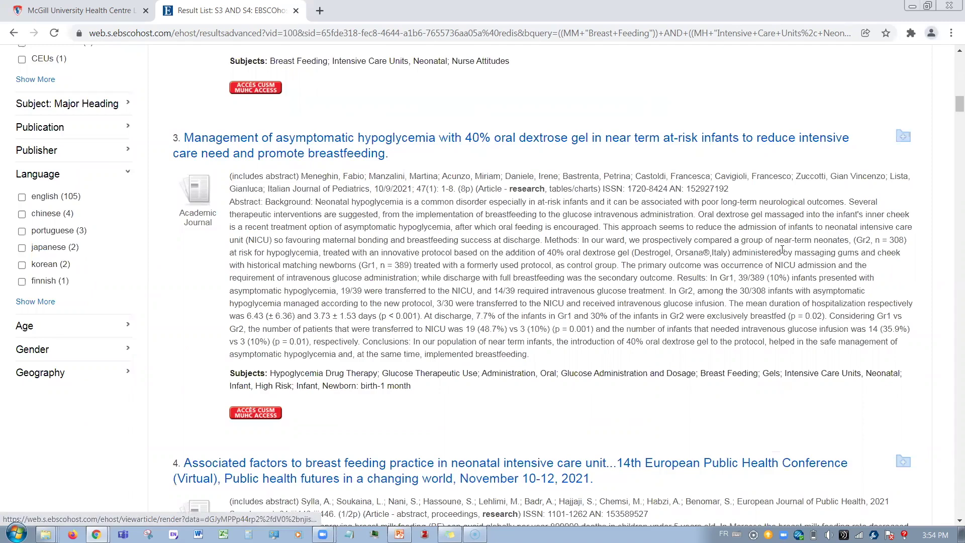
pyautogui.scroll(-8, 746, 203)
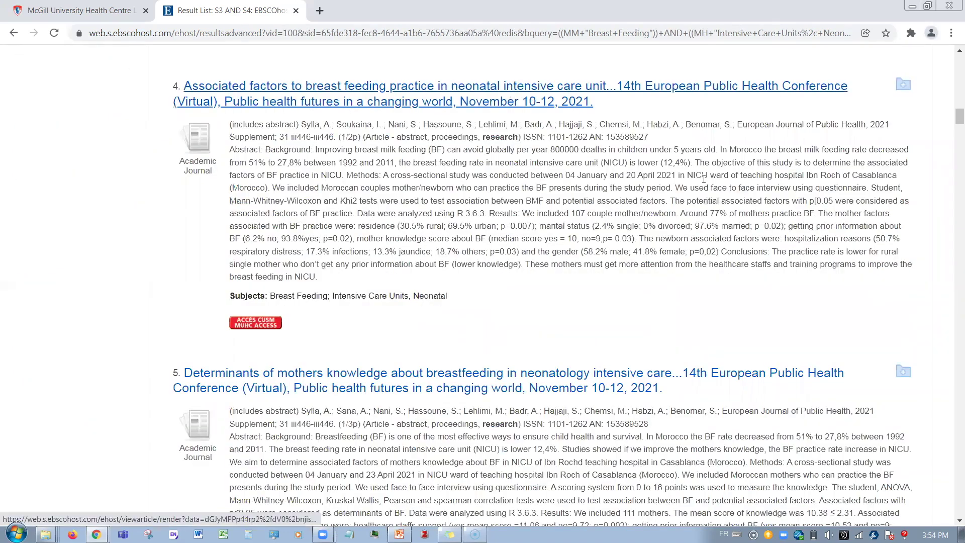
pyautogui.scroll(-1, 726, 249)
pyautogui.scroll(-2, 726, 249)
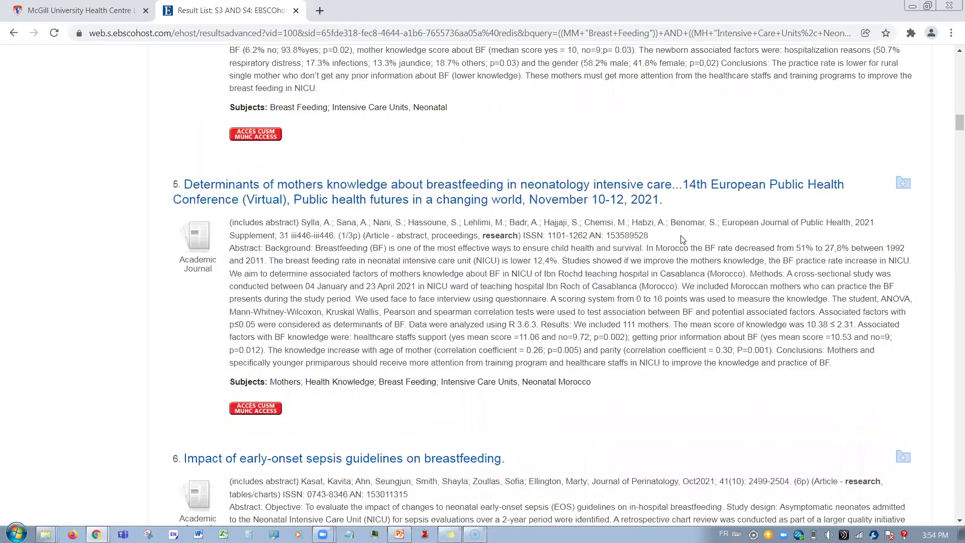
pyautogui.scroll(-7, 706, 250)
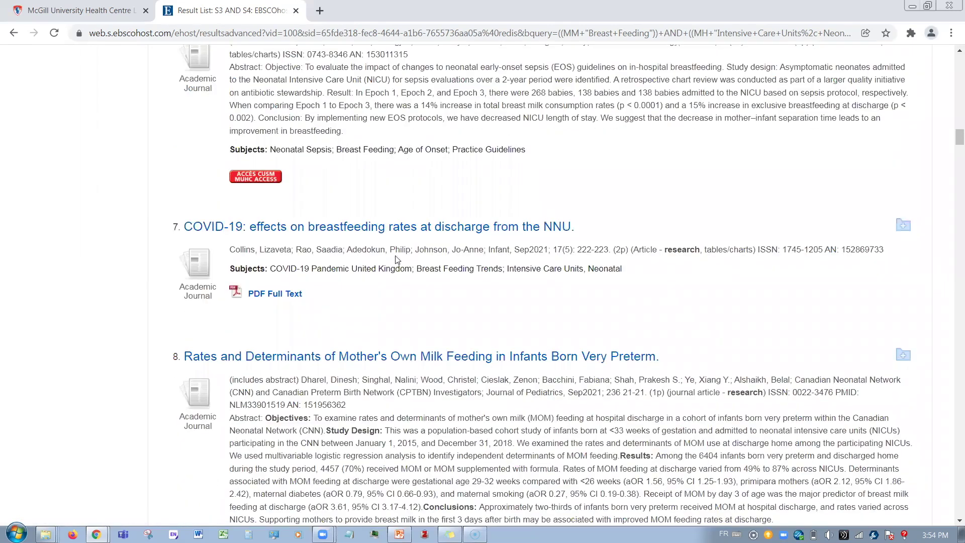
pyautogui.scroll(-3, 790, 270)
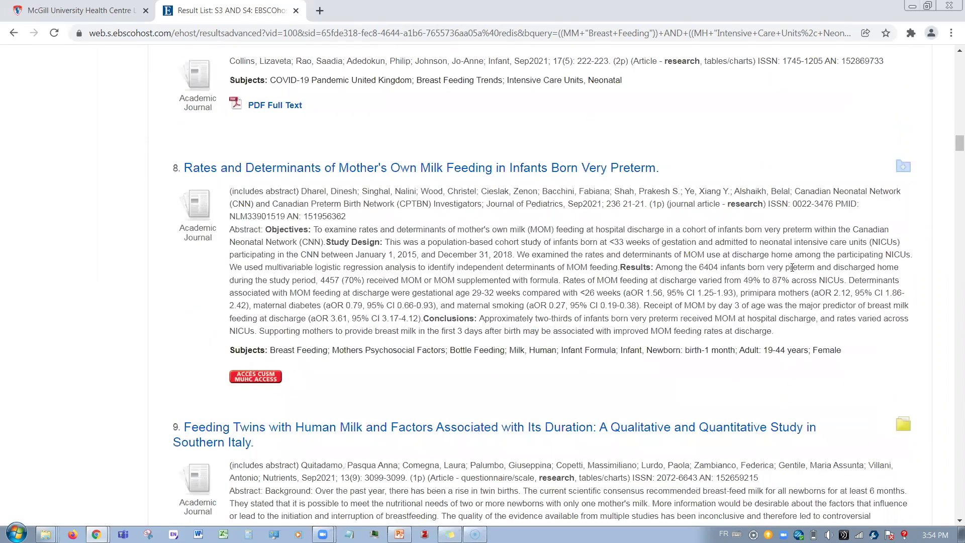
pyautogui.scroll(-5, 804, 267)
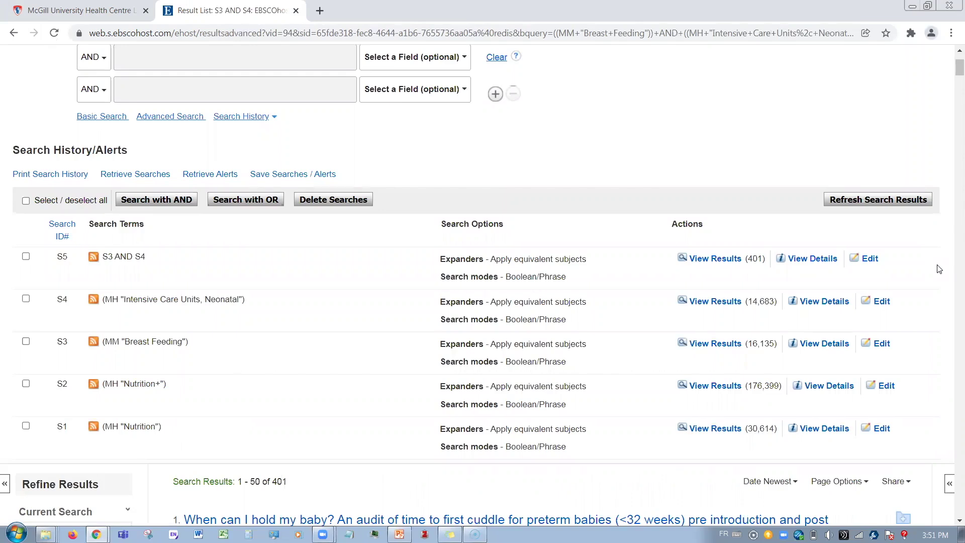
# Examine the options for refining the S3 AND S4 results, including limiters, publication date, source types and language
pyautogui.scroll(-5, 939, 269)
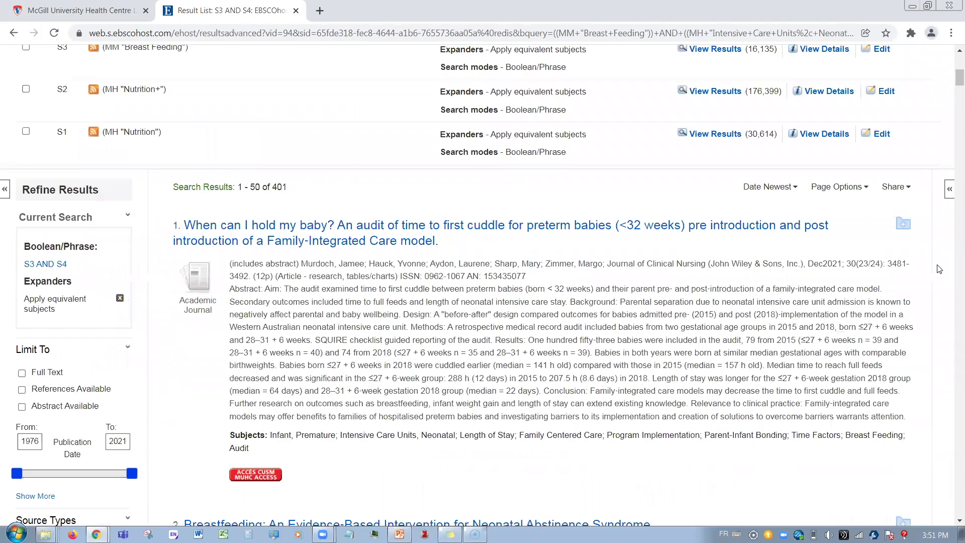
pyautogui.scroll(-2, 259, 114)
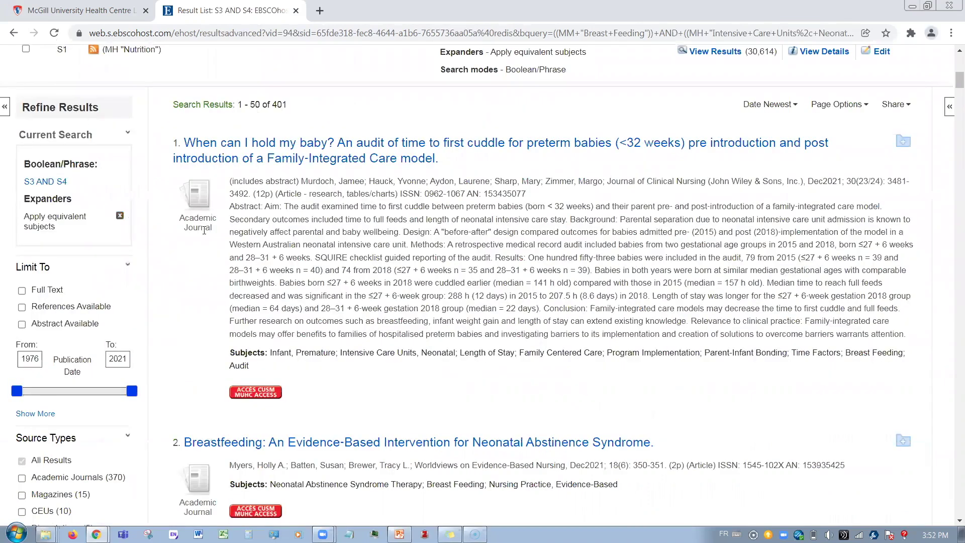
pyautogui.scroll(-2, 223, 235)
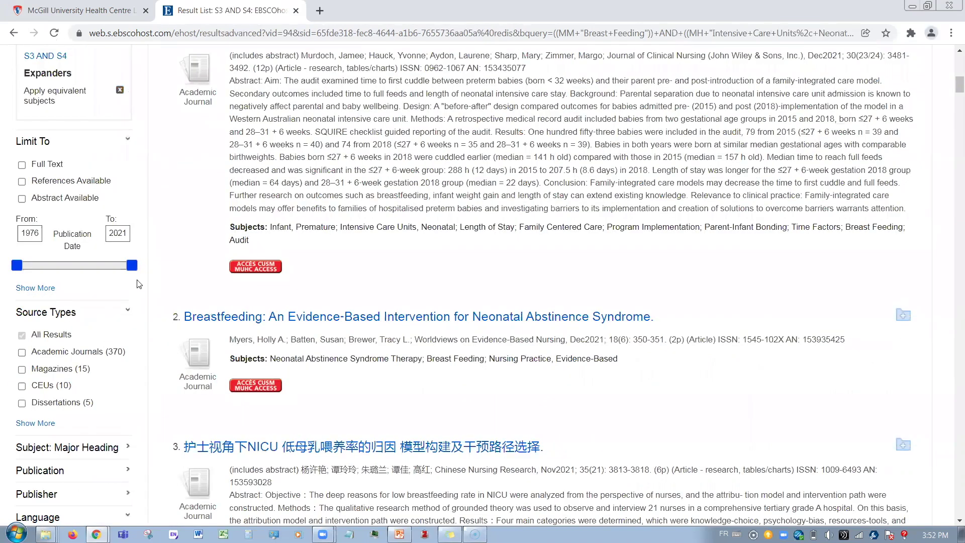
pyautogui.scroll(-3, 138, 304)
pyautogui.scroll(-2, 178, 342)
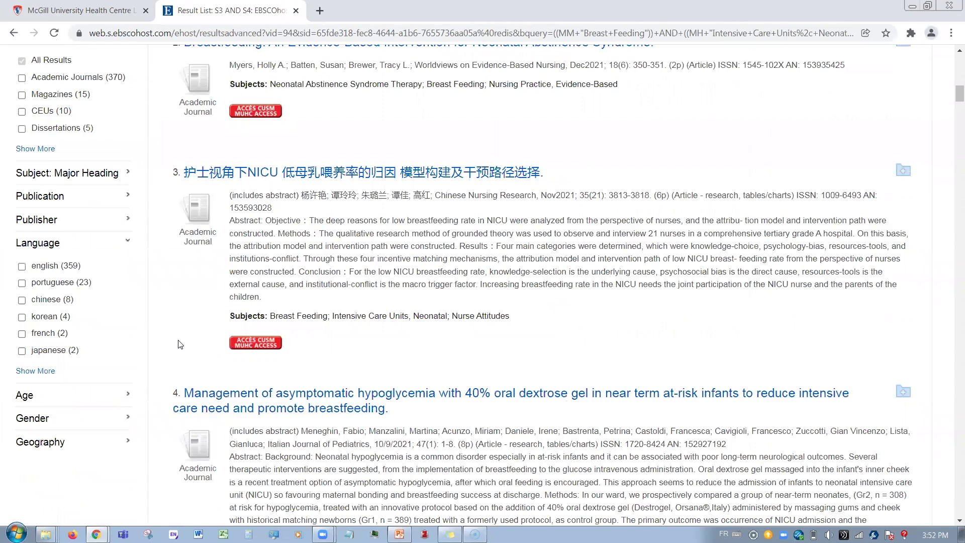
pyautogui.scroll(4, 180, 345)
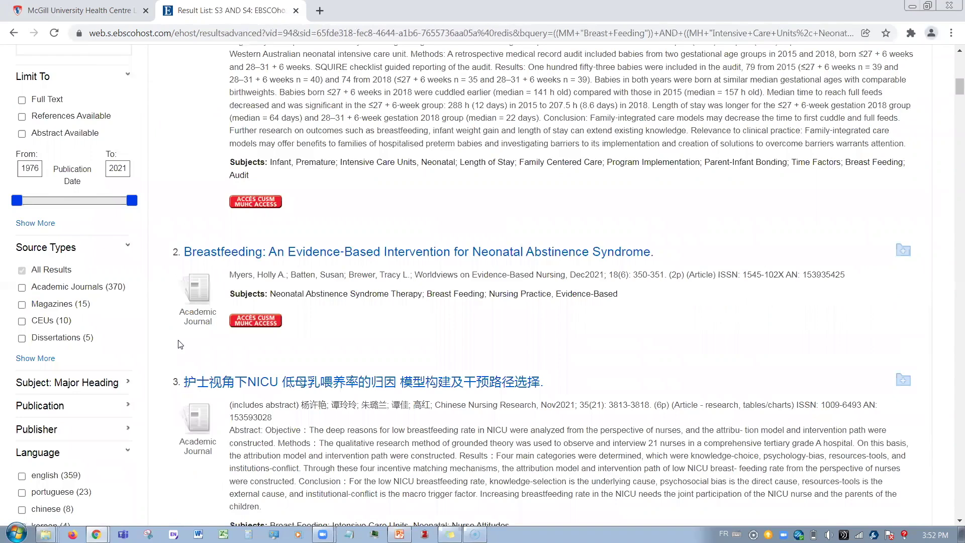
# Limit the S3 AND S4 results to publication dates from 2016 to 2021
pyautogui.scroll(2, 180, 344)
pyautogui.scroll(1, 180, 344)
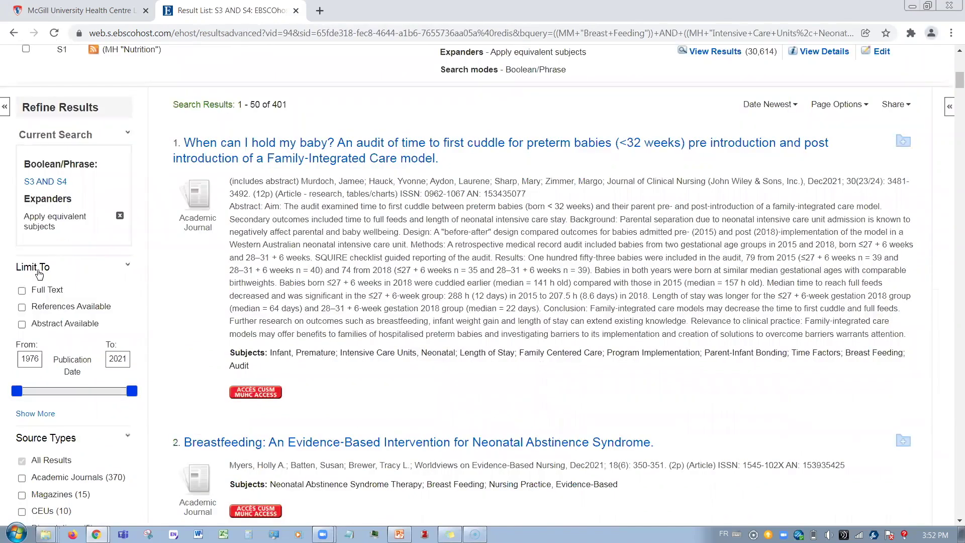
pyautogui.click(36, 359)
pyautogui.hotkey('ctrl', 'a')
pyautogui.write('20')
pyautogui.write('11')
pyautogui.moveTo(17, 394); pyautogui.dragTo(28, 394)
pyautogui.press('Right')
pyautogui.press('Right')
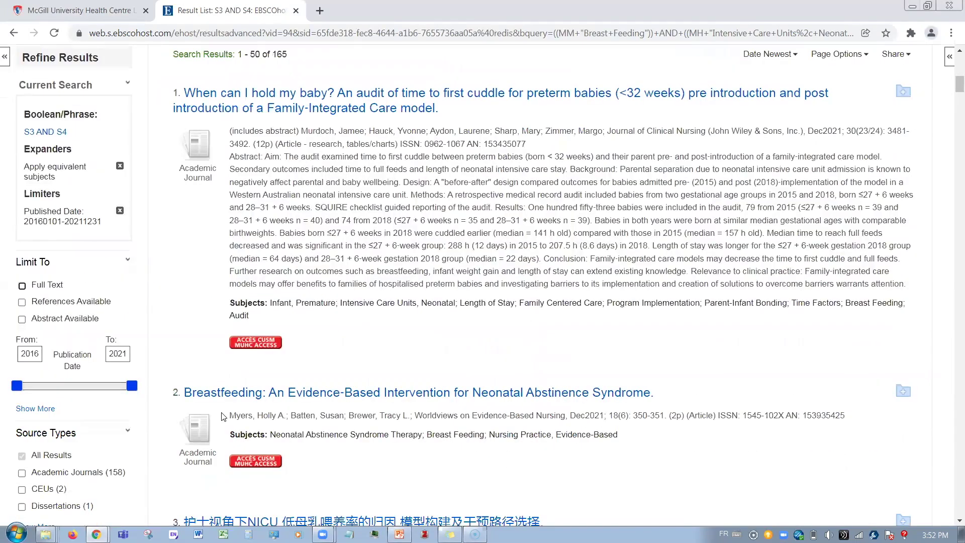
# Narrow the date-limited results by language to Japanese and Korean
pyautogui.scroll(-7, 222, 416)
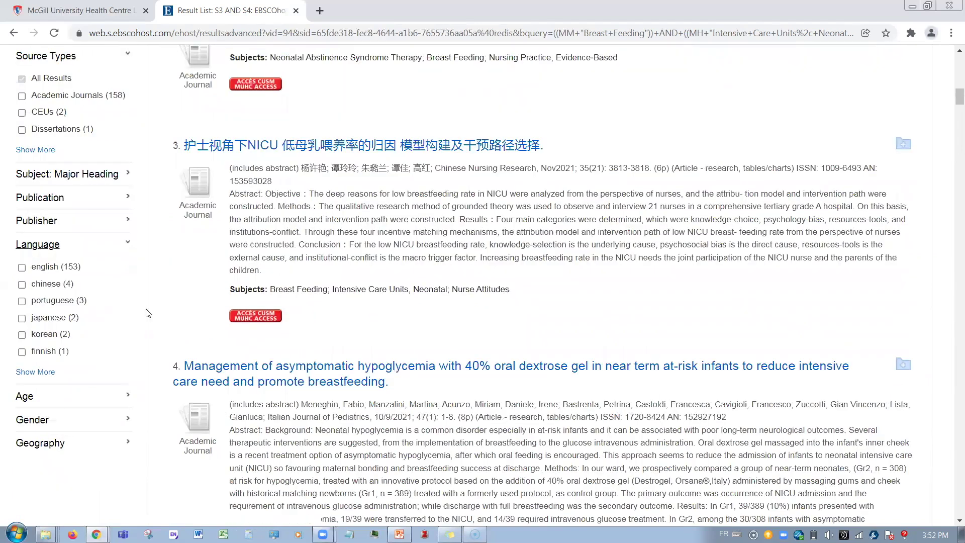
pyautogui.click(44, 373)
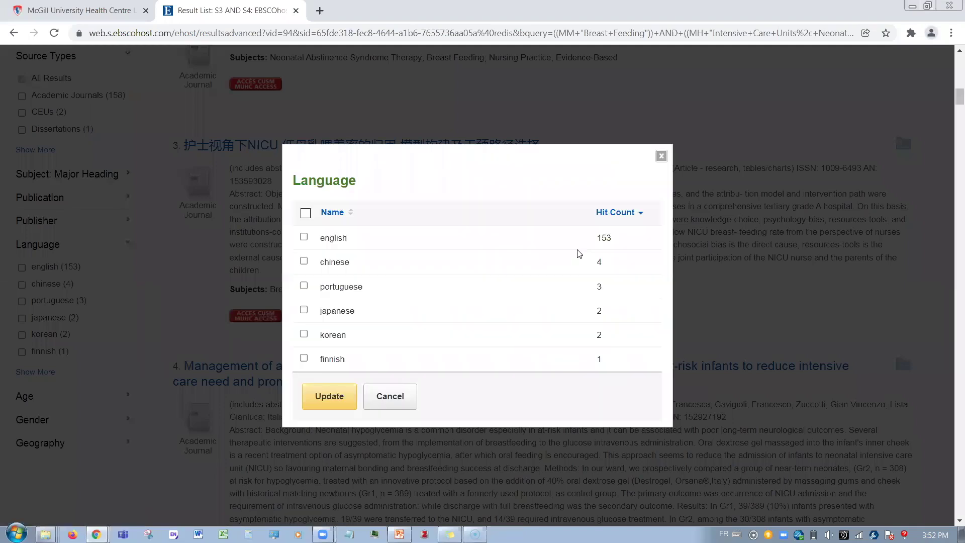
pyautogui.click(304, 310)
pyautogui.click(304, 333)
pyautogui.click(334, 402)
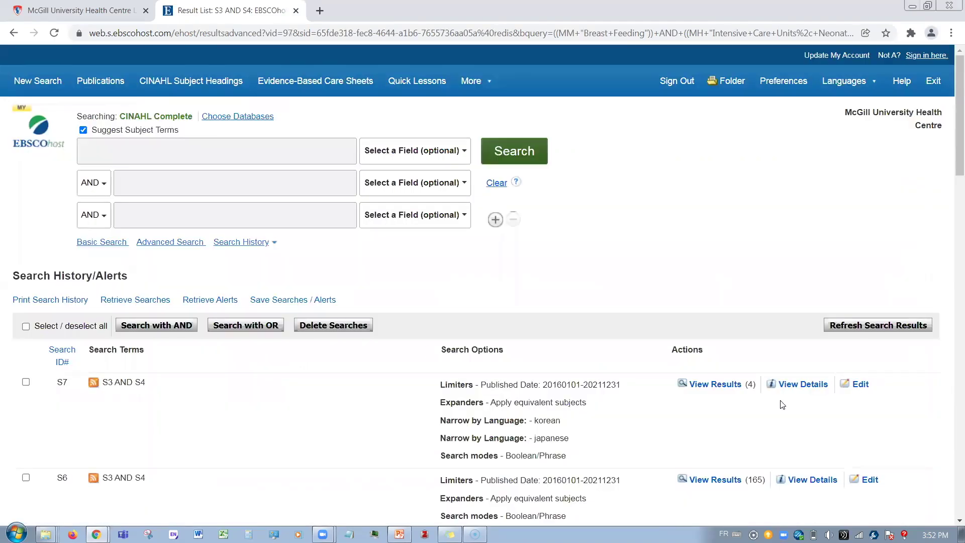
# Remove the Japanese and Korean language filters from the current search
pyautogui.doubleClick(750, 383)
pyautogui.click(818, 448)
pyautogui.scroll(-15, 645, 453)
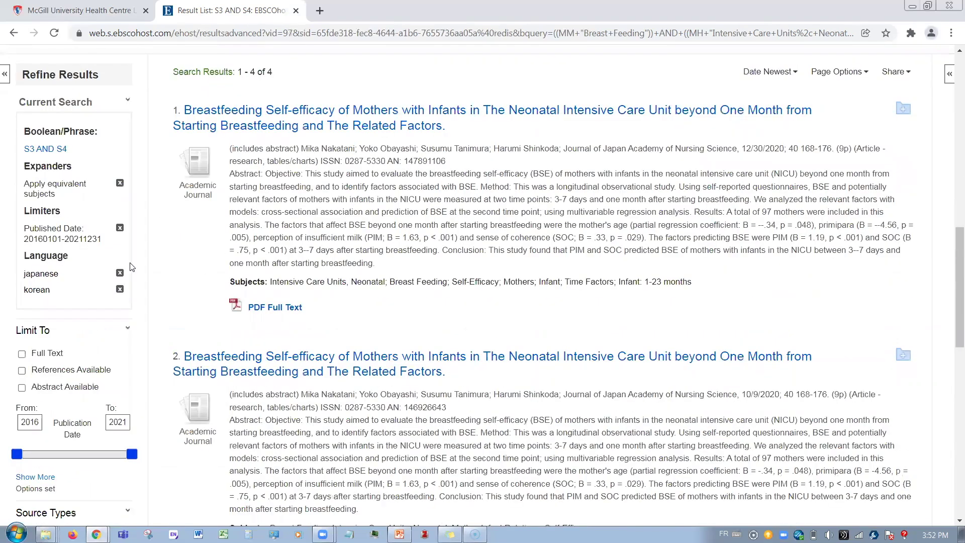
pyautogui.click(120, 273)
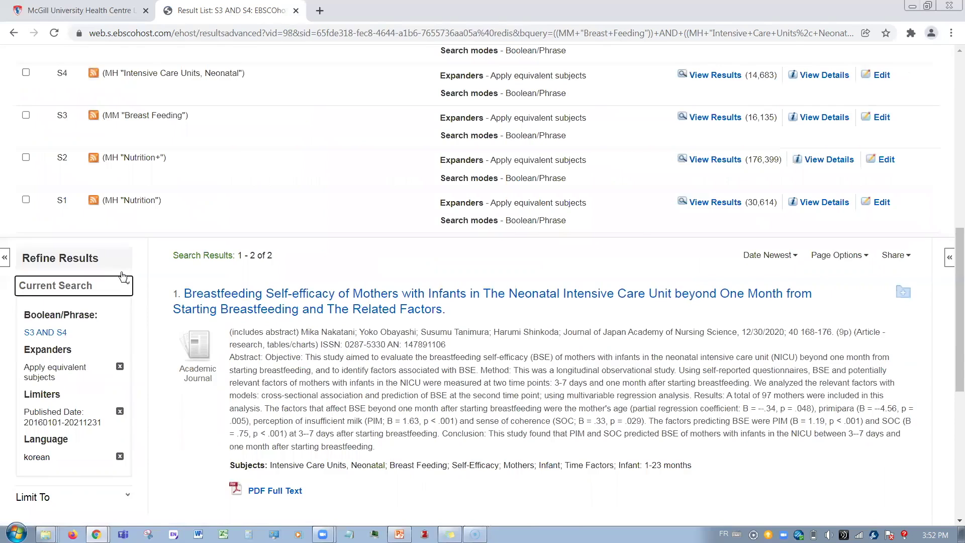
pyautogui.scroll(-3, 122, 276)
pyautogui.click(119, 269)
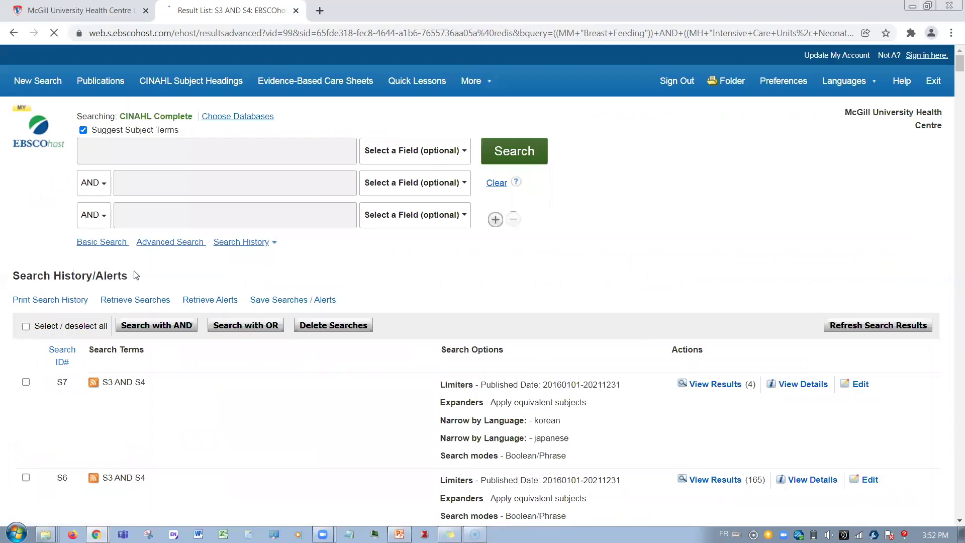
# Open the extended search options for the date-limited S3 AND S4 results
pyautogui.scroll(6, 656, 370)
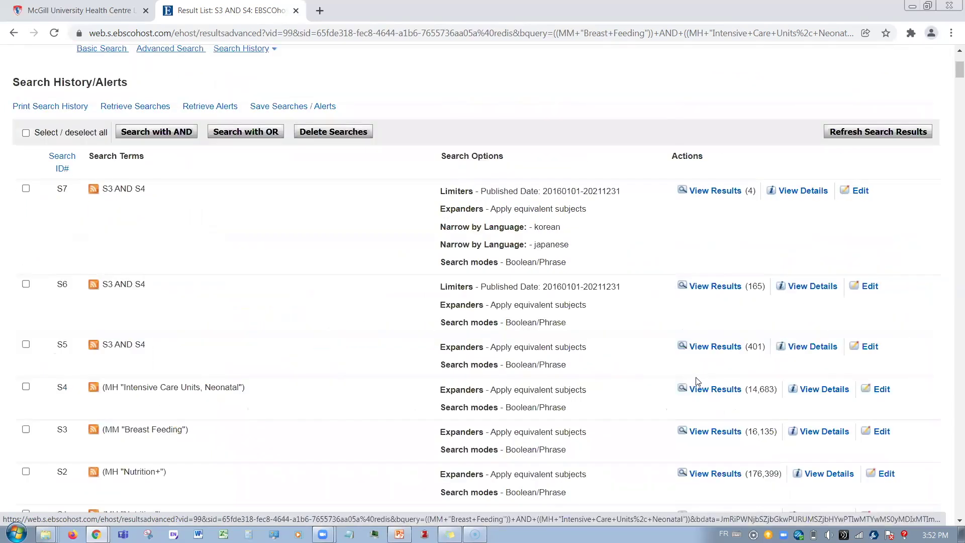
pyautogui.scroll(-10, 697, 381)
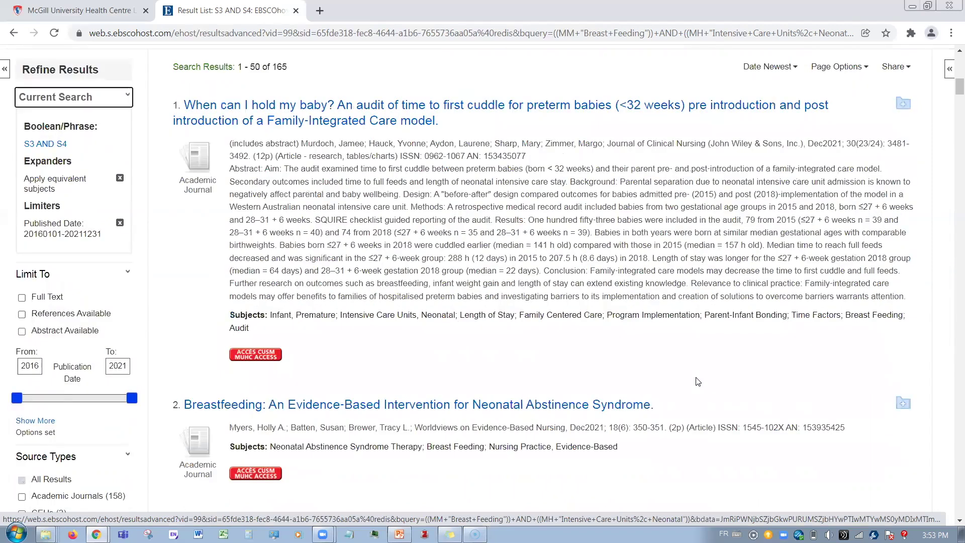
pyautogui.scroll(-1, 698, 381)
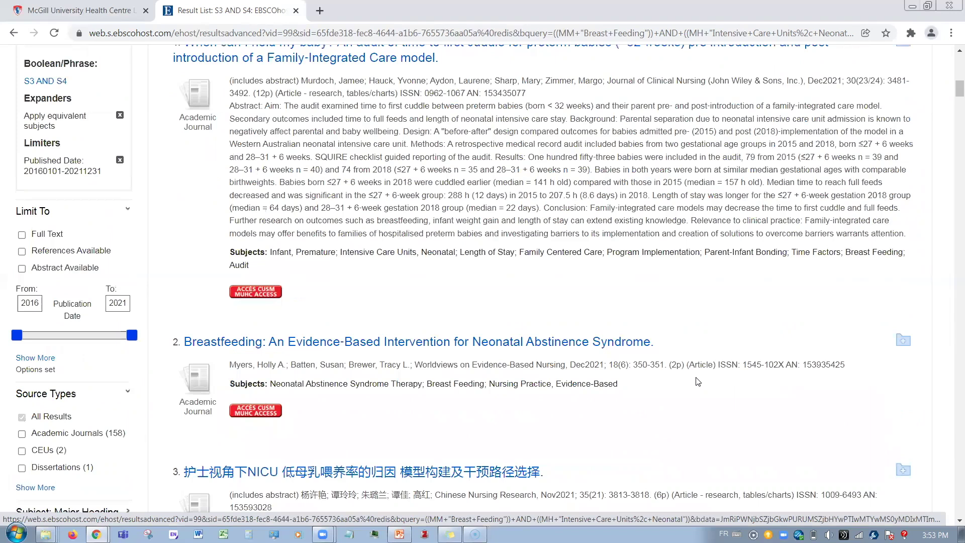
pyautogui.scroll(-4, 463, 380)
pyautogui.scroll(4, 462, 380)
pyautogui.click(32, 357)
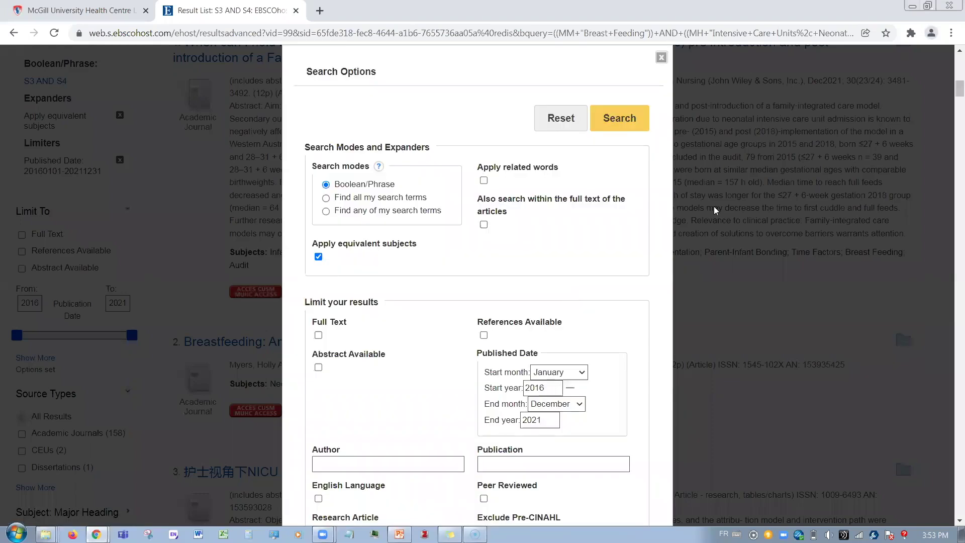
# Try the English Language limiter, clear it again, and select the Research Article limiter
pyautogui.scroll(-3, 714, 207)
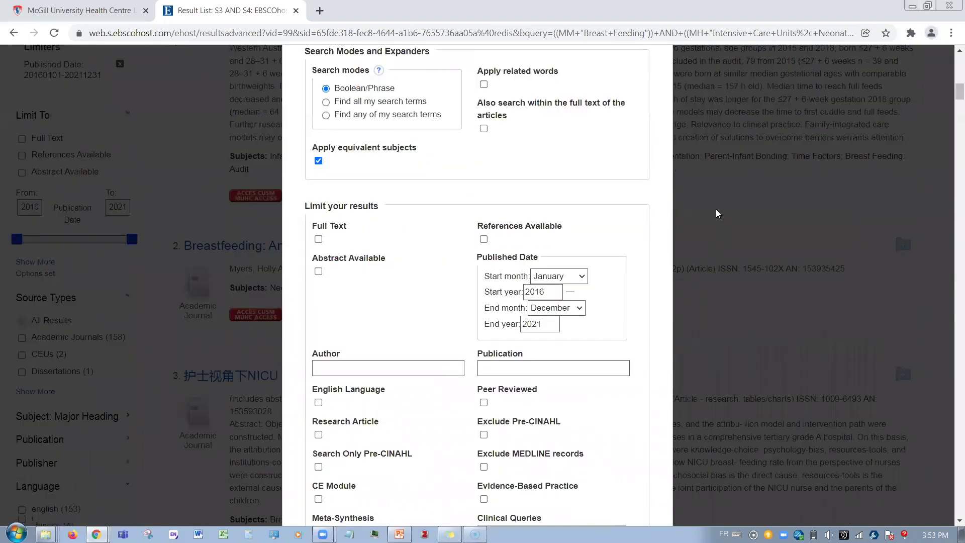
pyautogui.scroll(-7, 717, 209)
pyautogui.scroll(-4, 717, 209)
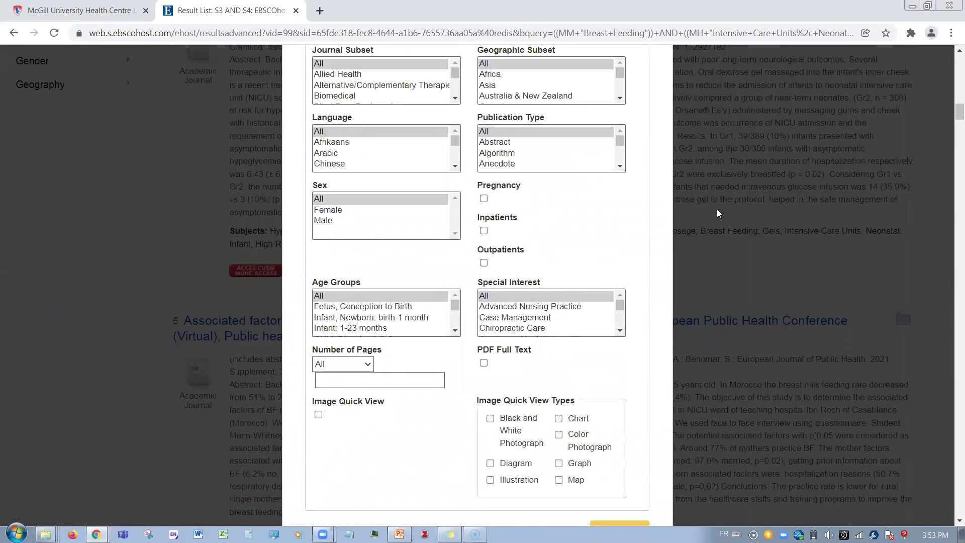
pyautogui.scroll(8, 717, 209)
pyautogui.scroll(2, 717, 215)
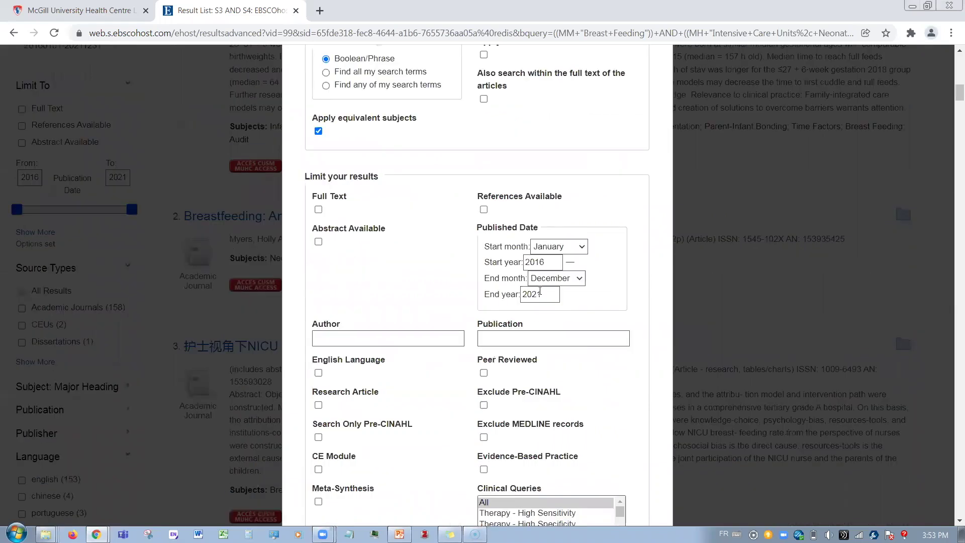
pyautogui.scroll(-1, 601, 276)
pyautogui.click(320, 310)
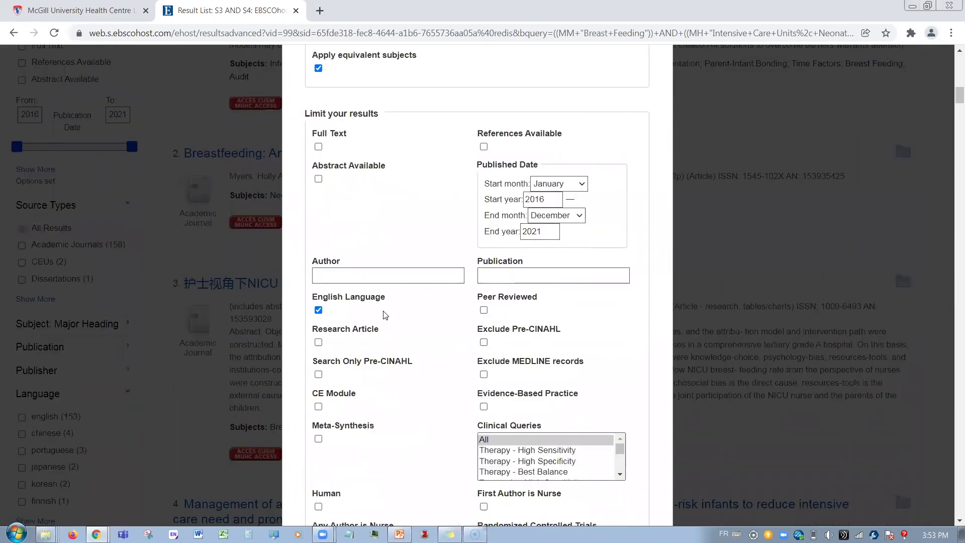
pyautogui.click(320, 310)
pyautogui.click(318, 342)
# Examine the remaining search limiters, including publication type, age groups and clinical queries
pyautogui.scroll(-1, 657, 351)
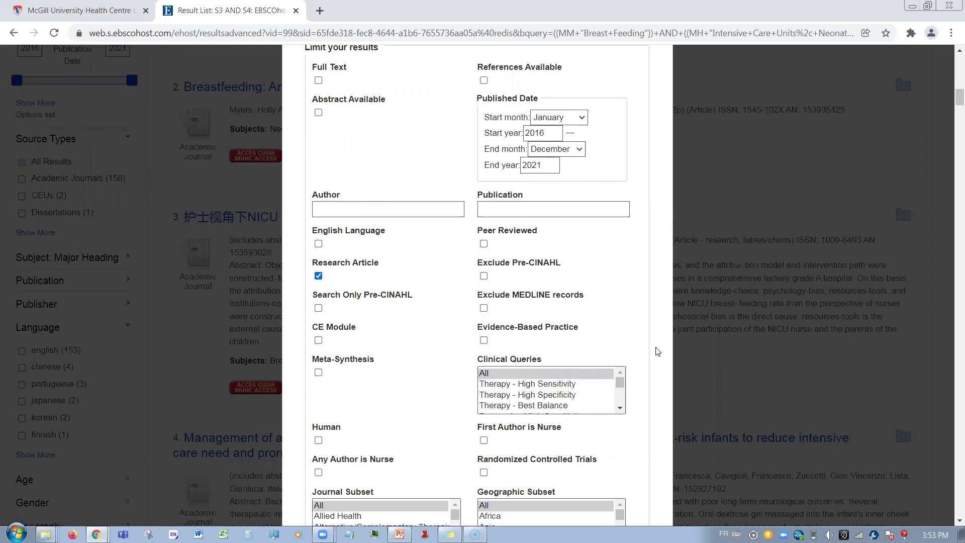
pyautogui.scroll(-5, 657, 351)
pyautogui.scroll(-2, 657, 351)
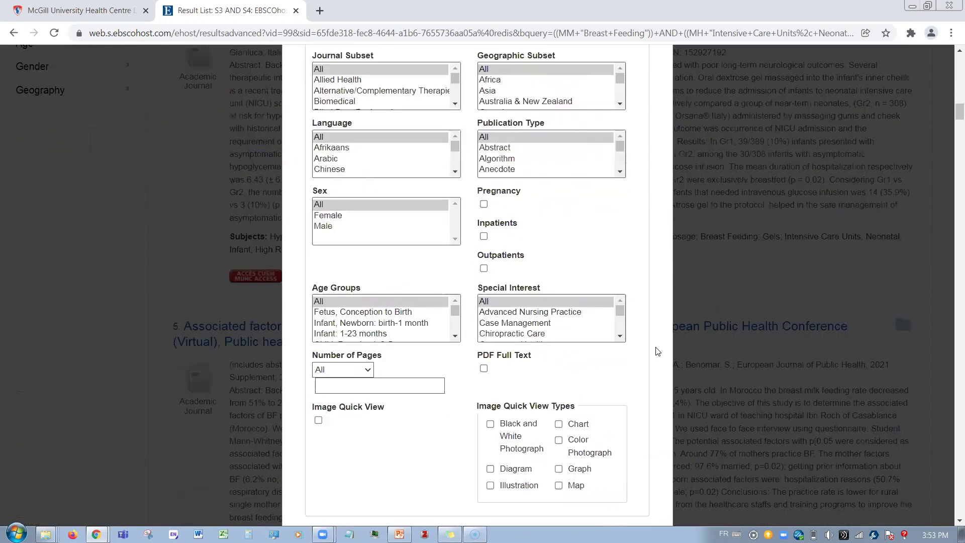
pyautogui.scroll(-3, 510, 149)
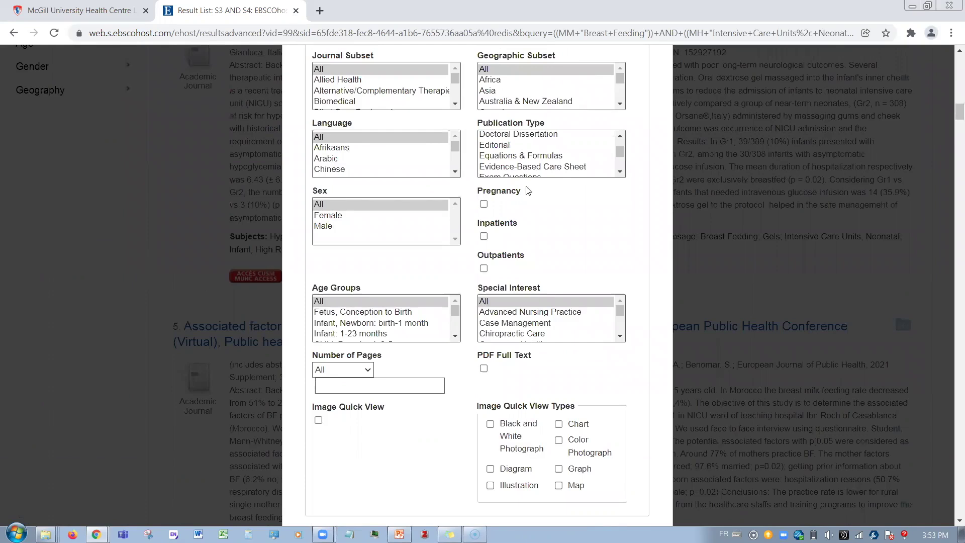
pyautogui.scroll(-3, 412, 331)
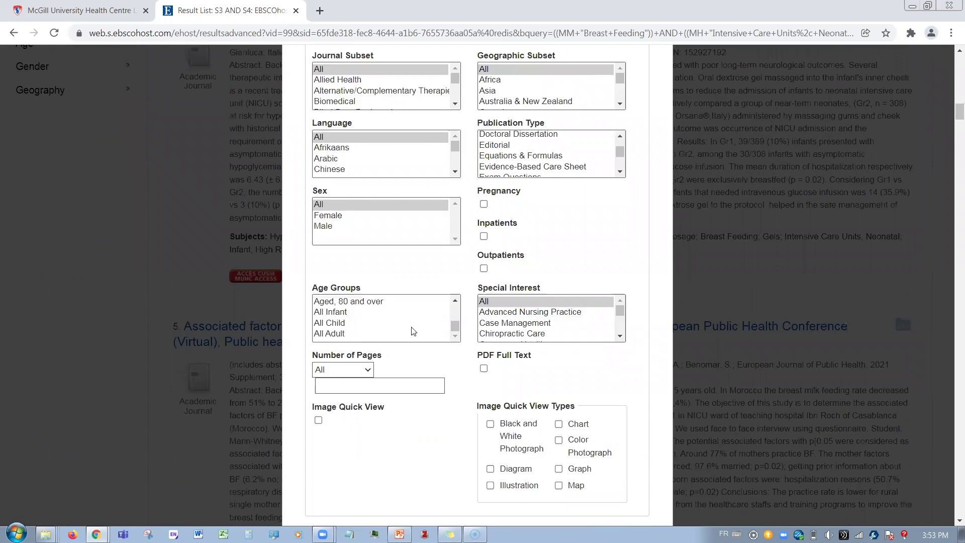
pyautogui.scroll(2, 413, 331)
pyautogui.scroll(1, 420, 321)
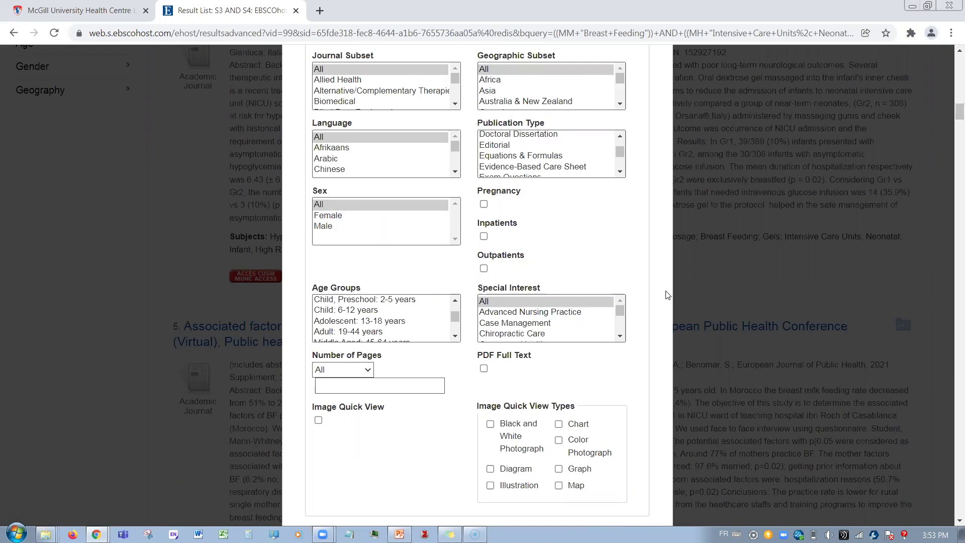
pyautogui.scroll(4, 668, 296)
pyautogui.scroll(1, 577, 206)
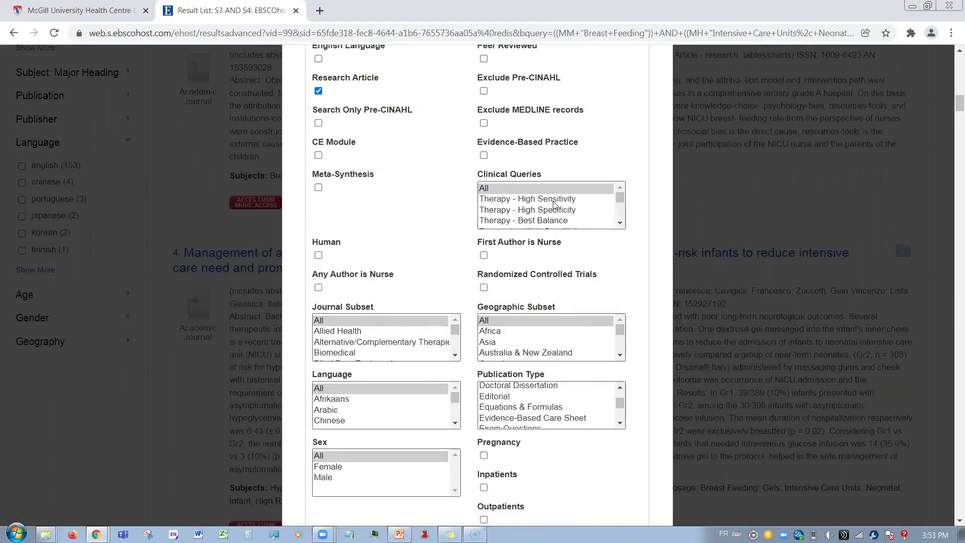
pyautogui.scroll(-2, 602, 214)
pyautogui.scroll(4, 642, 222)
pyautogui.scroll(3, 641, 221)
pyautogui.scroll(5, 641, 221)
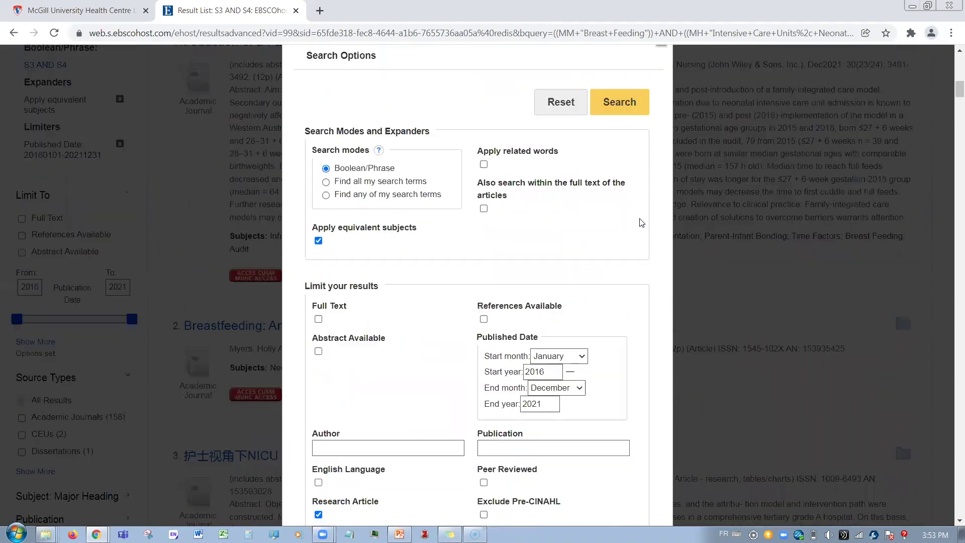
pyautogui.scroll(3, 642, 224)
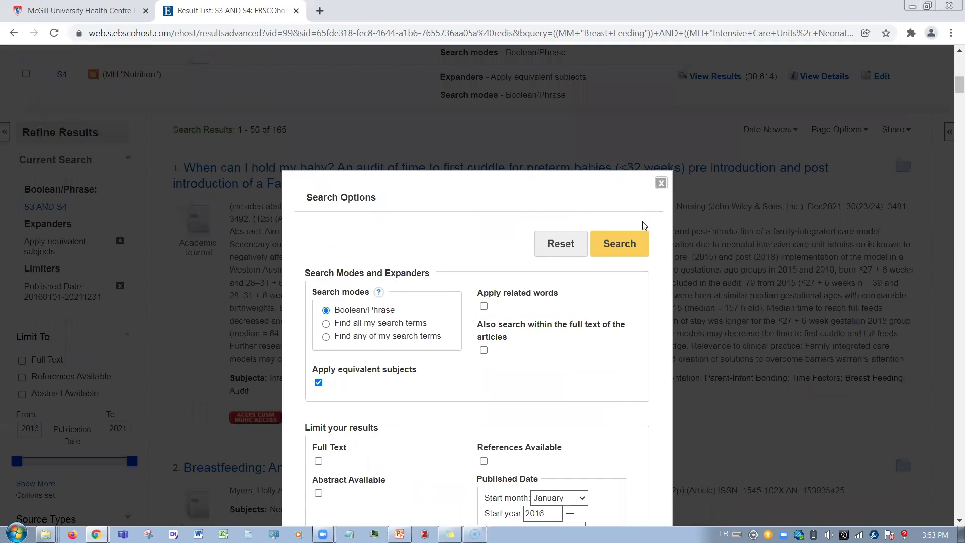
# Run the S3 AND S4 search with the Research Article limiter and check the limiters listed for the new search line
pyautogui.click(618, 246)
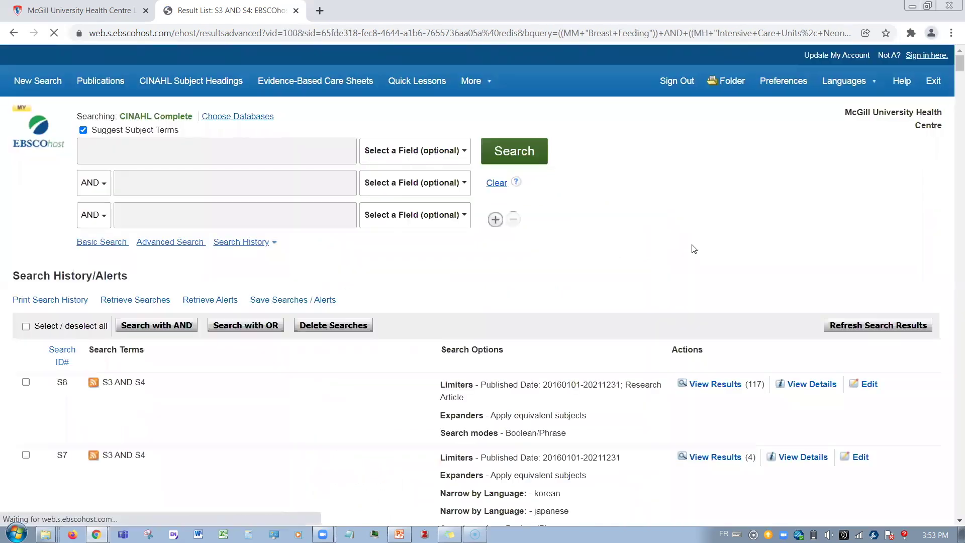
pyautogui.scroll(-3, 693, 248)
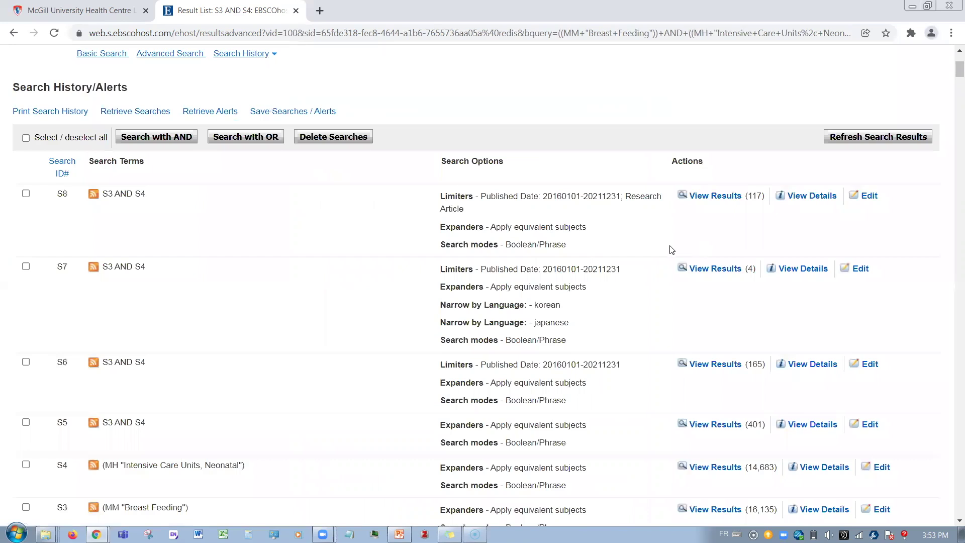
pyautogui.moveTo(601, 200); pyautogui.dragTo(480, 197)
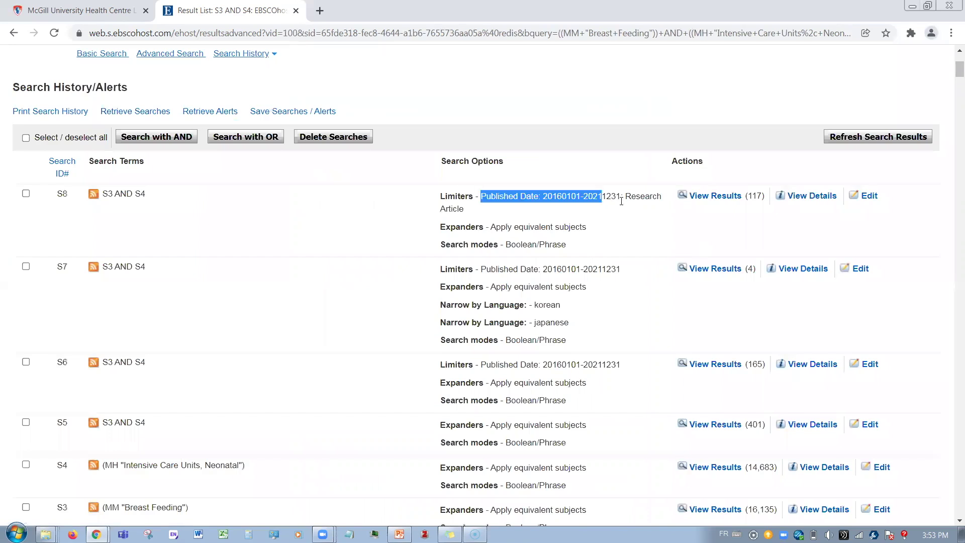
pyautogui.moveTo(623, 218); pyautogui.dragTo(463, 220)
pyautogui.click(626, 215)
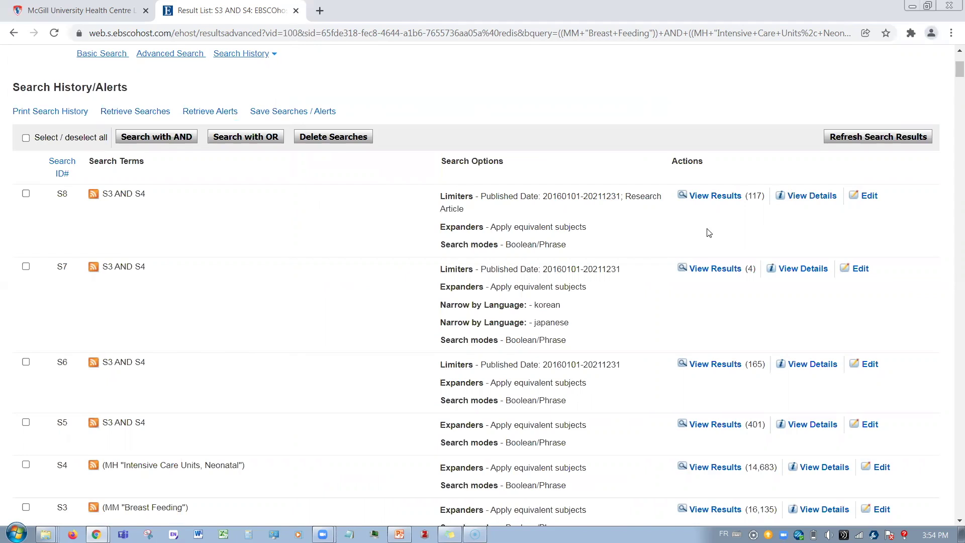
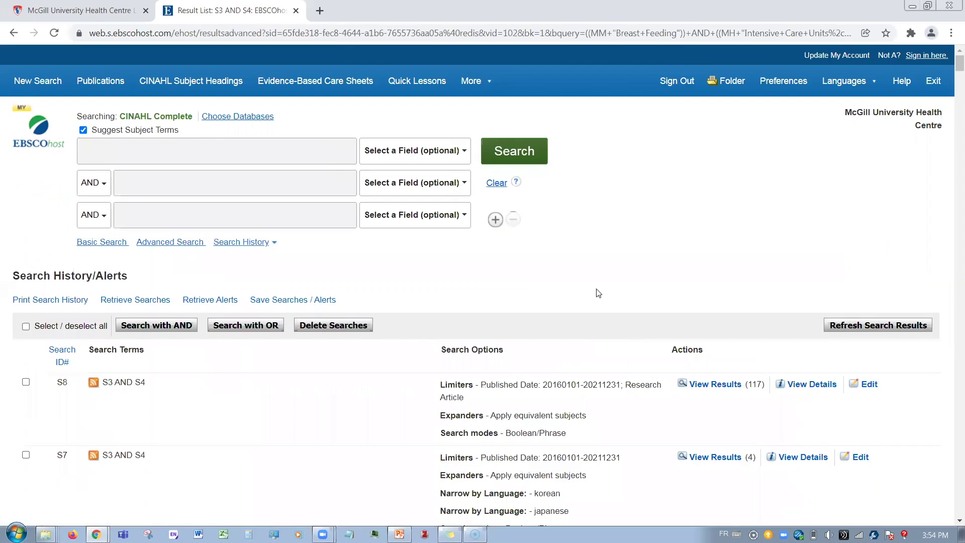
# Open the printable version of the search history, check its print options, and cancel without saving a PDF
pyautogui.click(48, 304)
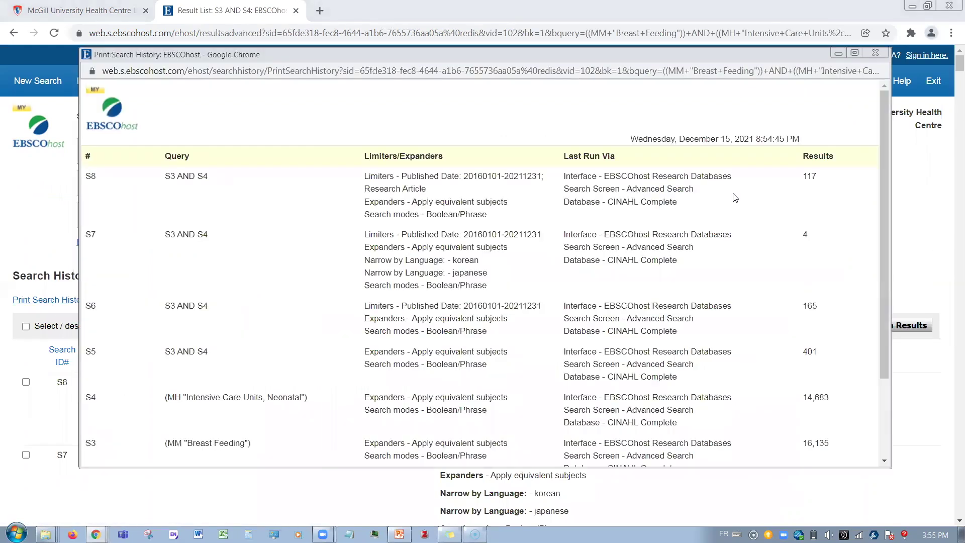
pyautogui.scroll(-1, 765, 257)
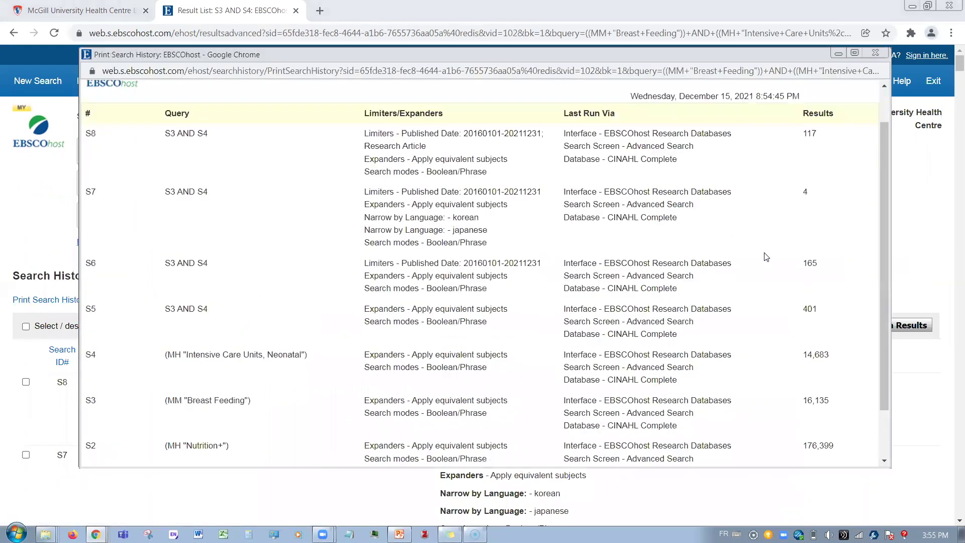
pyautogui.scroll(1, 766, 258)
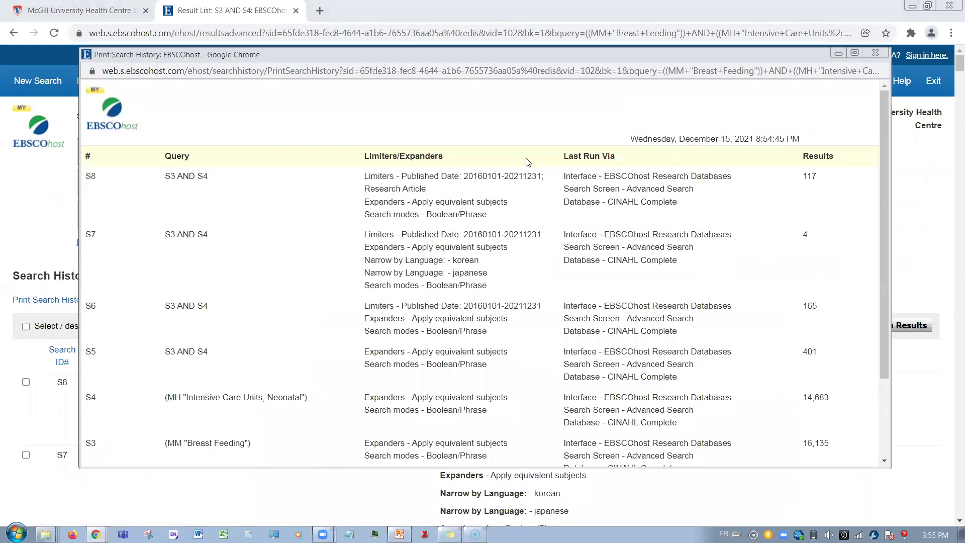
pyautogui.rightClick(447, 109)
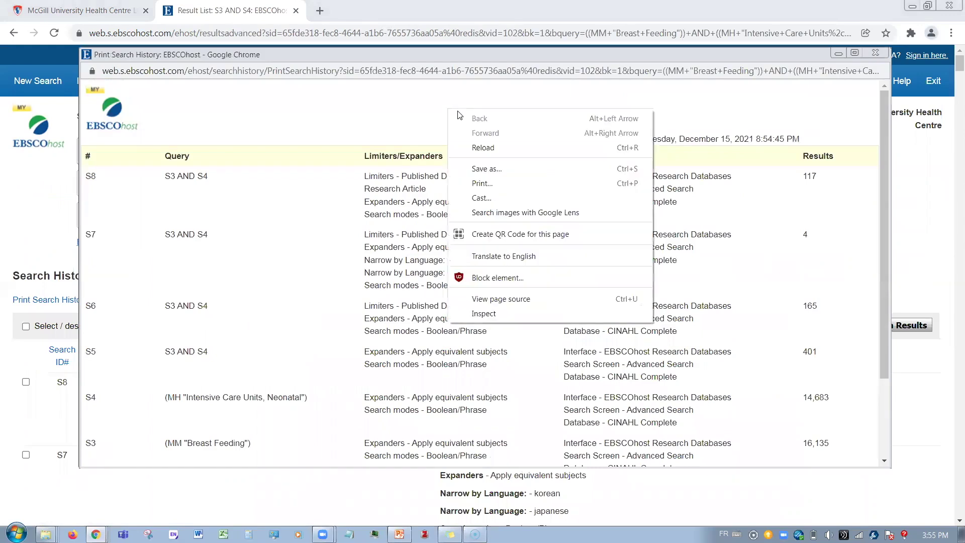
pyautogui.click(497, 187)
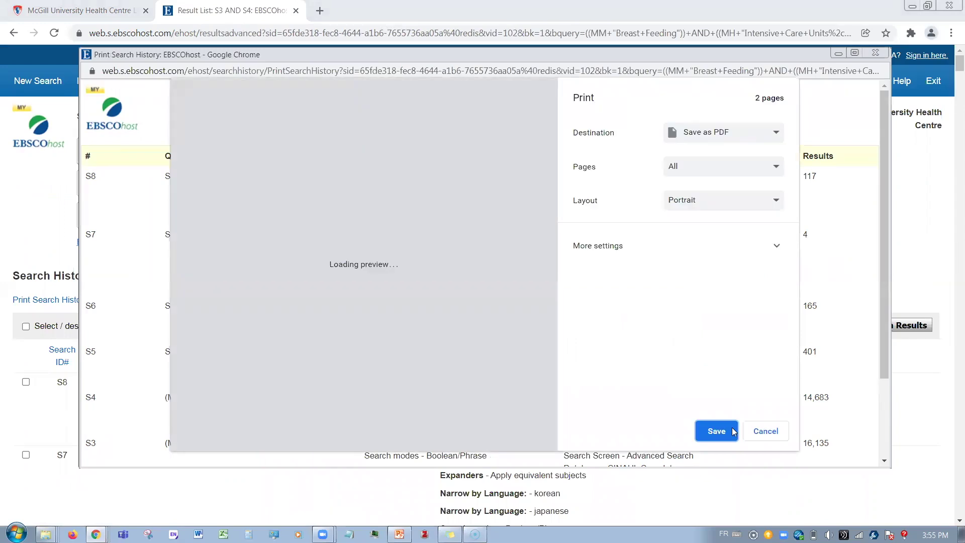
pyautogui.click(757, 431)
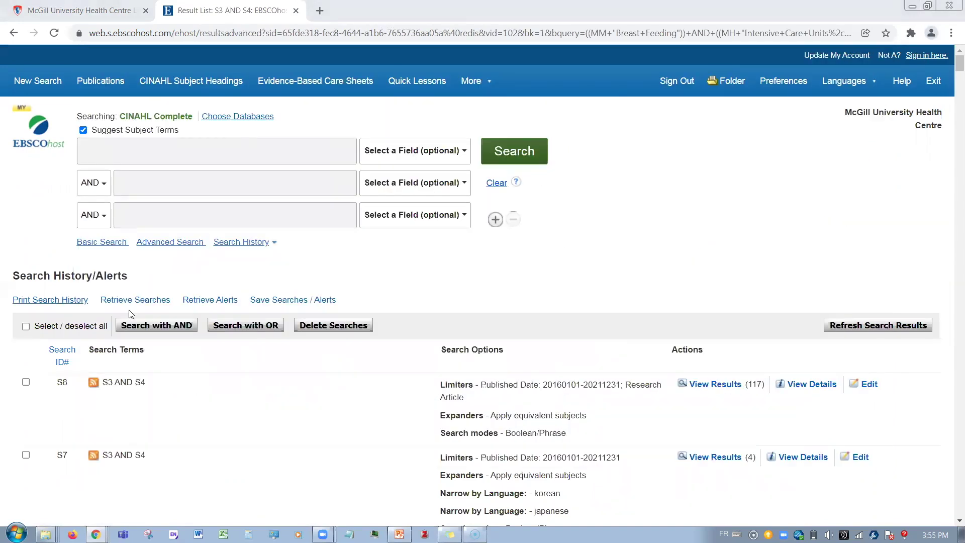
# Save the search permanently under the name allaitement-soins-intensifs and return to the result list
pyautogui.click(313, 301)
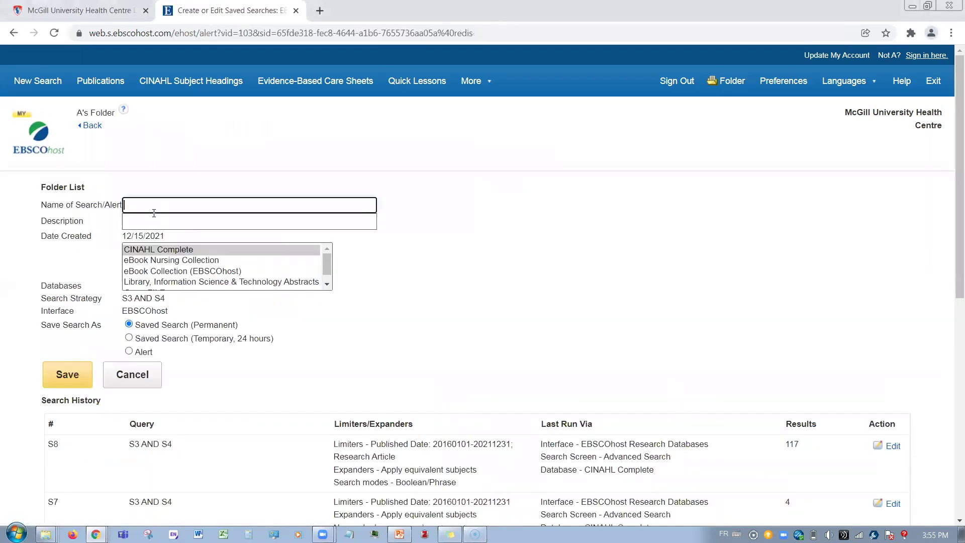
pyautogui.write('allaitement-soins-intensifs')
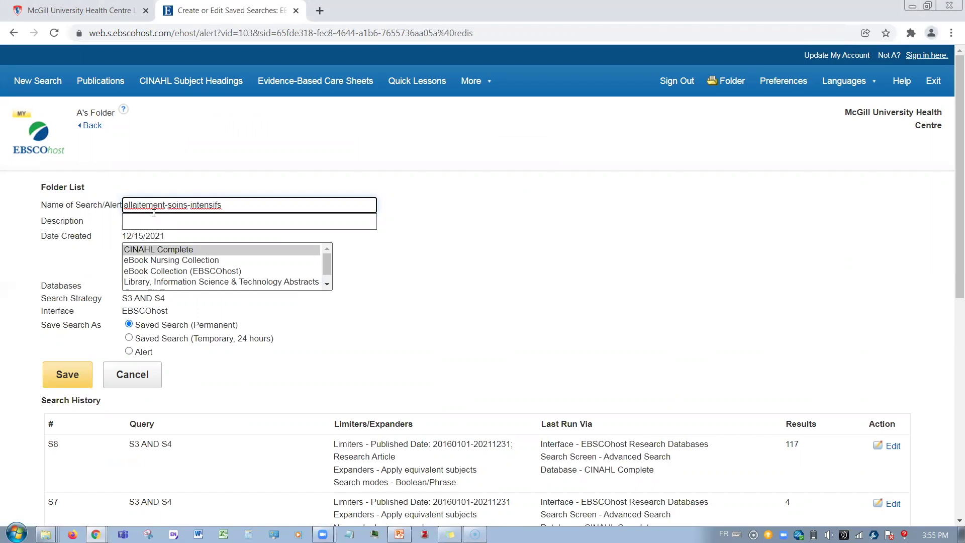
pyautogui.click(79, 385)
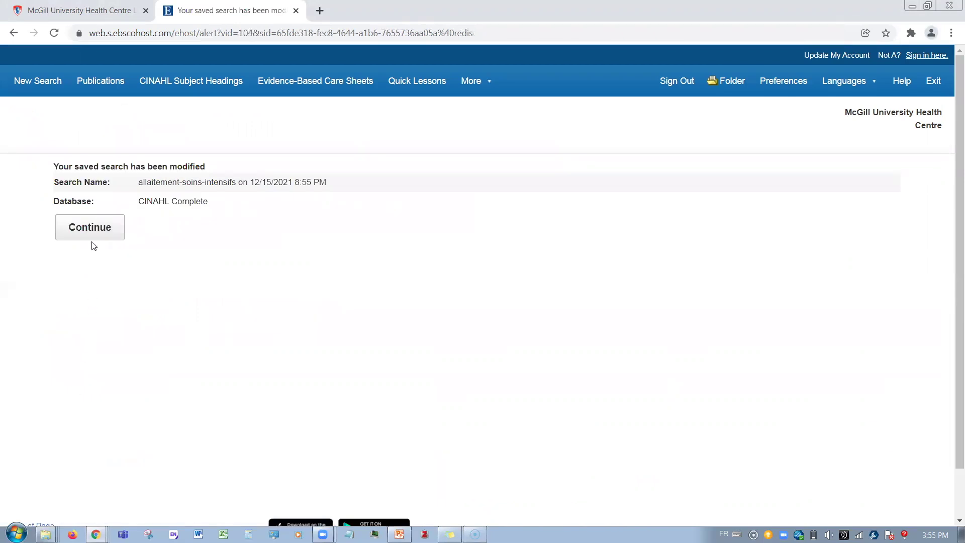
pyautogui.click(92, 237)
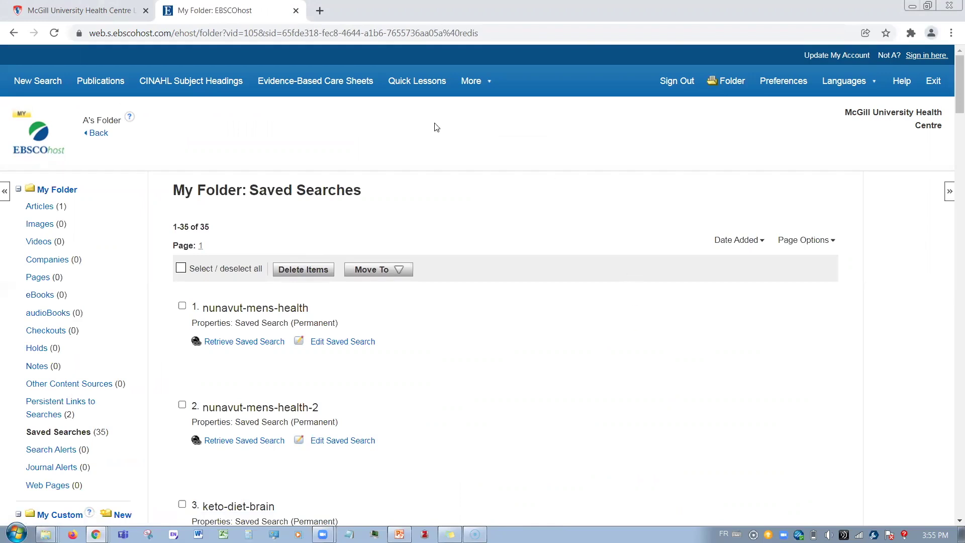
pyautogui.click(96, 133)
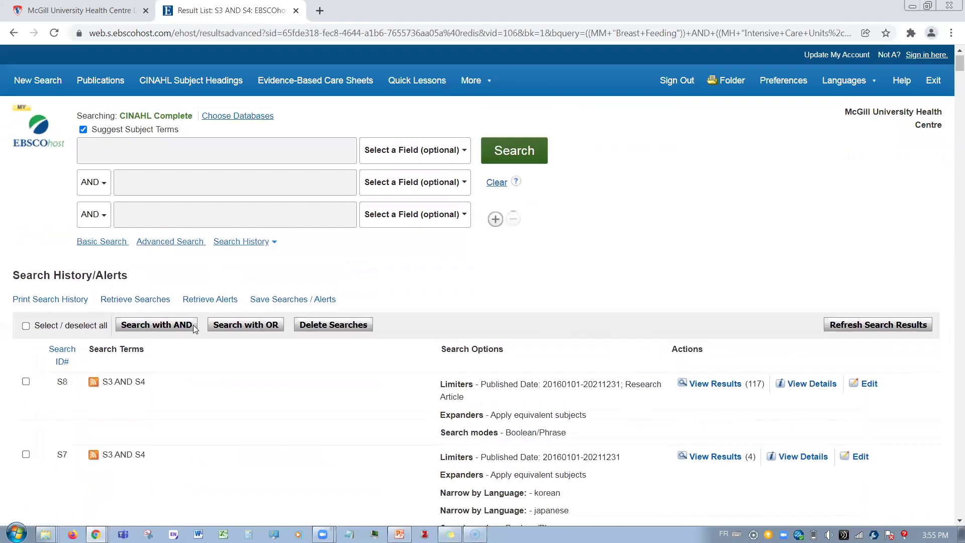
# Find "allai" among the saved searches and retrieve the last allaitement-soins-intensifs entry, number 35
pyautogui.click(130, 304)
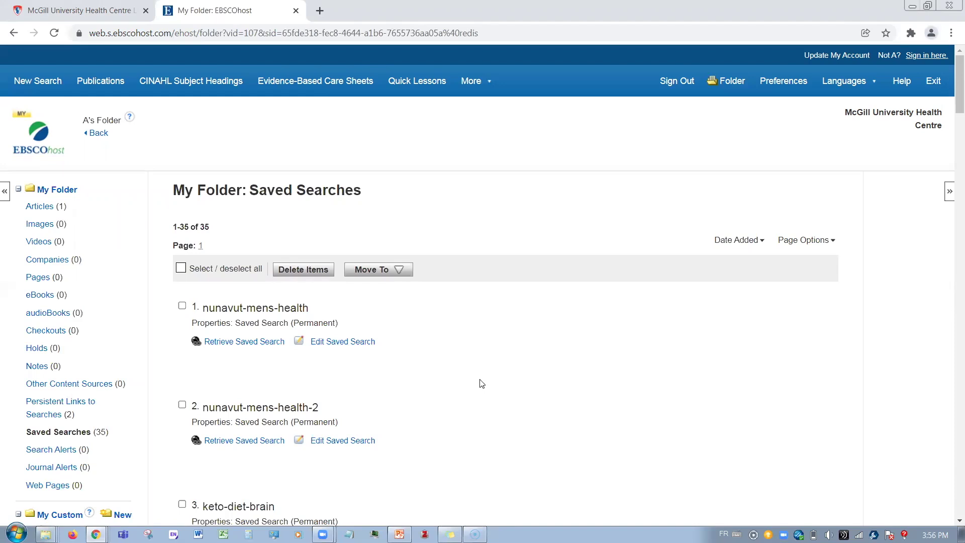
pyautogui.hotkey('ctrl', 'f')
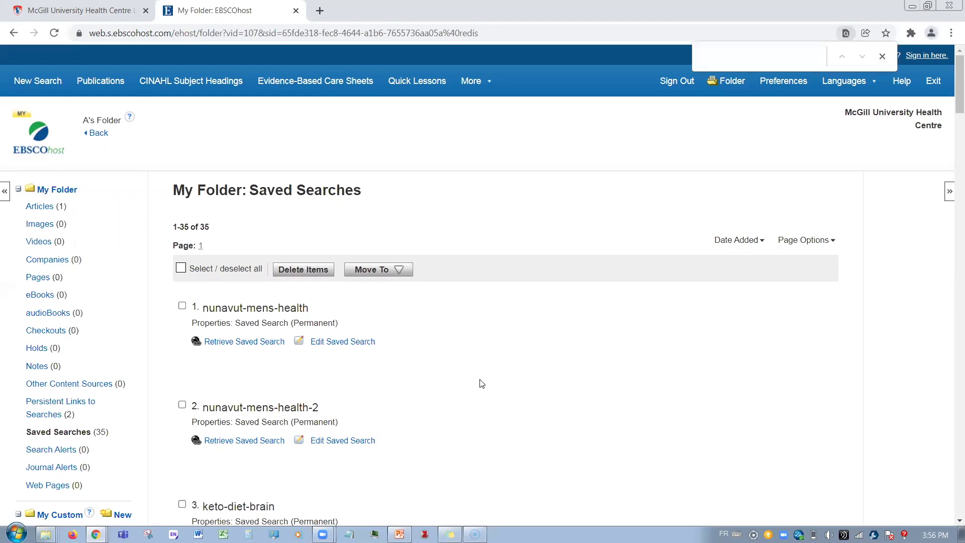
pyautogui.write('allai')
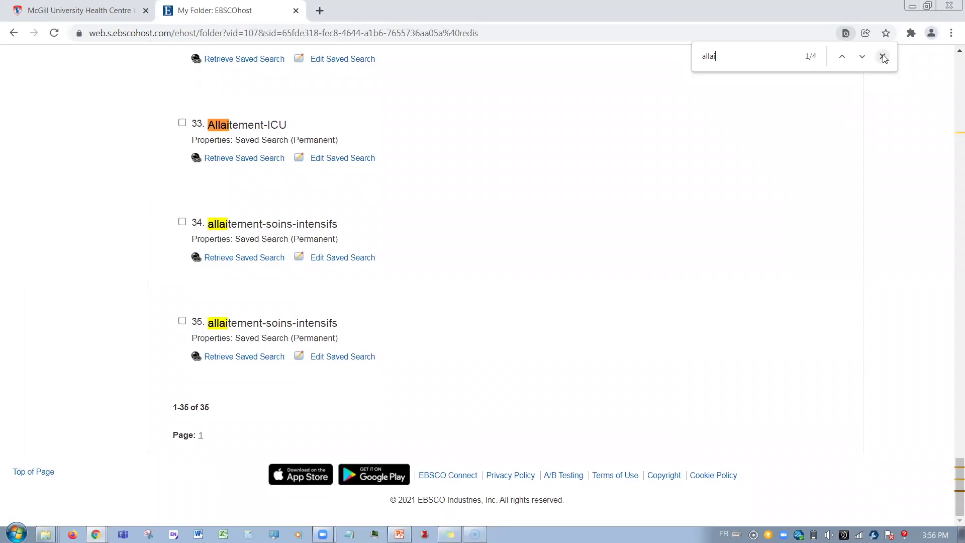
pyautogui.click(883, 57)
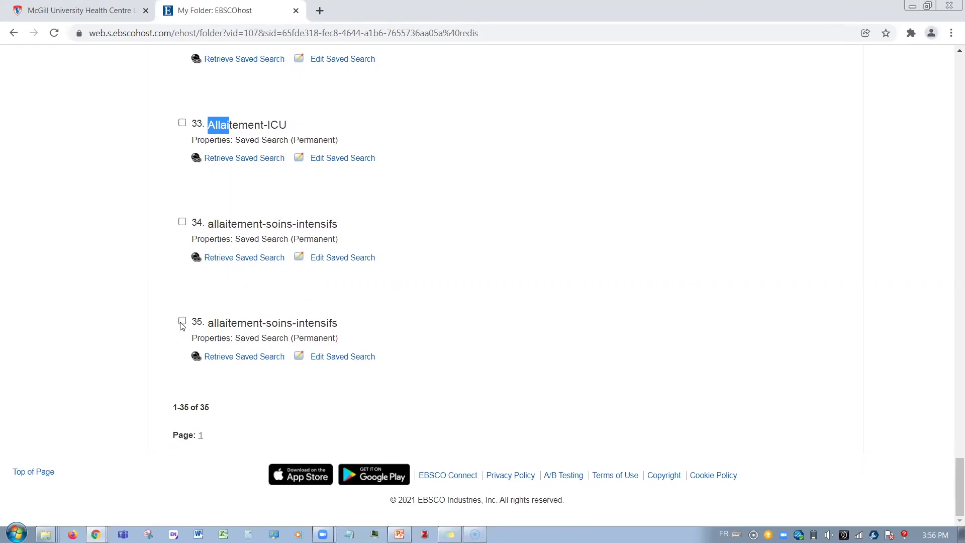
pyautogui.click(224, 357)
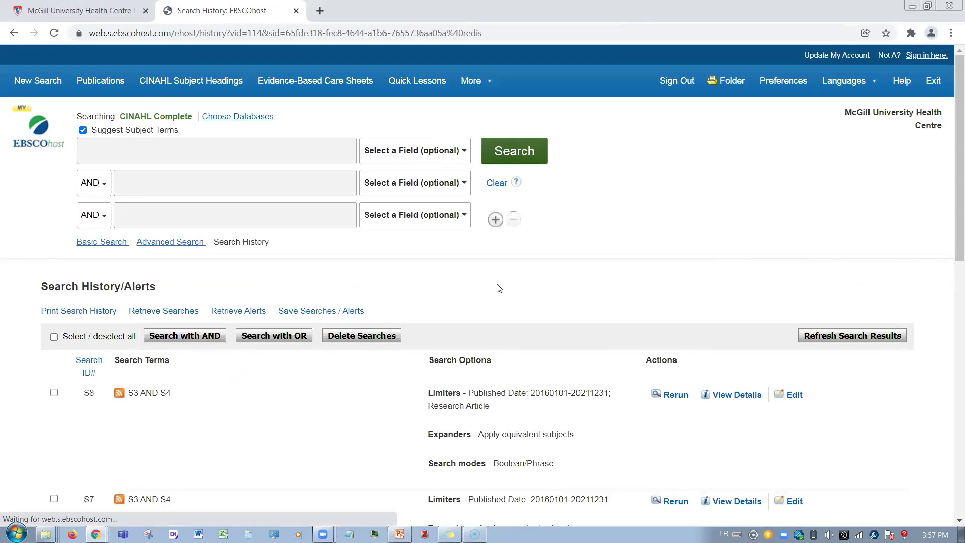
# Select all the retrieved search history lines and refresh their results
pyautogui.scroll(-4, 891, 251)
pyautogui.scroll(-6, 894, 255)
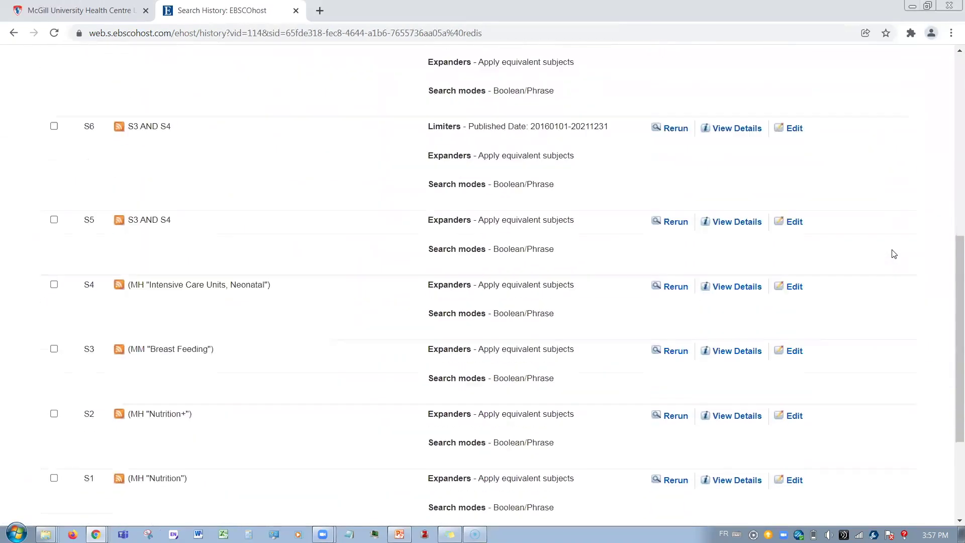
pyautogui.scroll(7, 893, 254)
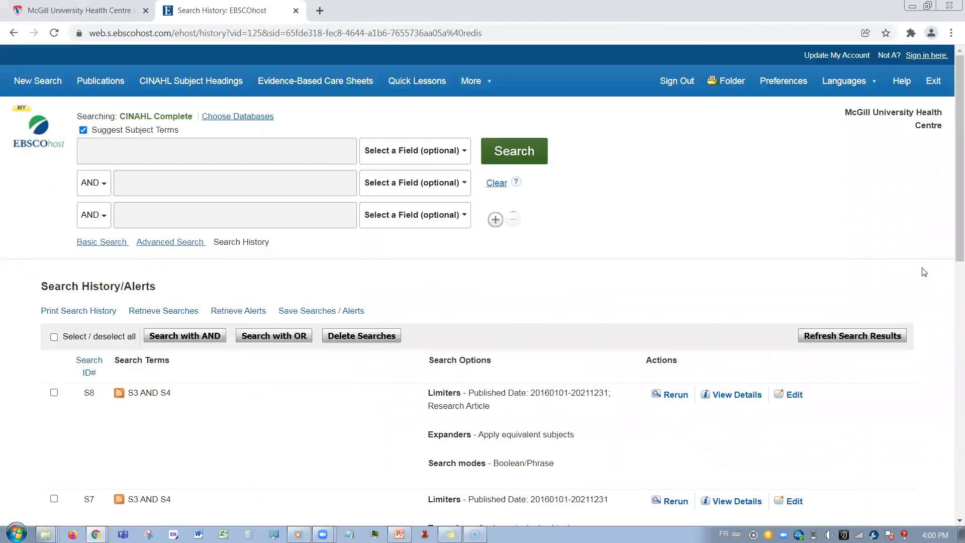
pyautogui.scroll(-4, 927, 272)
pyautogui.scroll(-6, 927, 272)
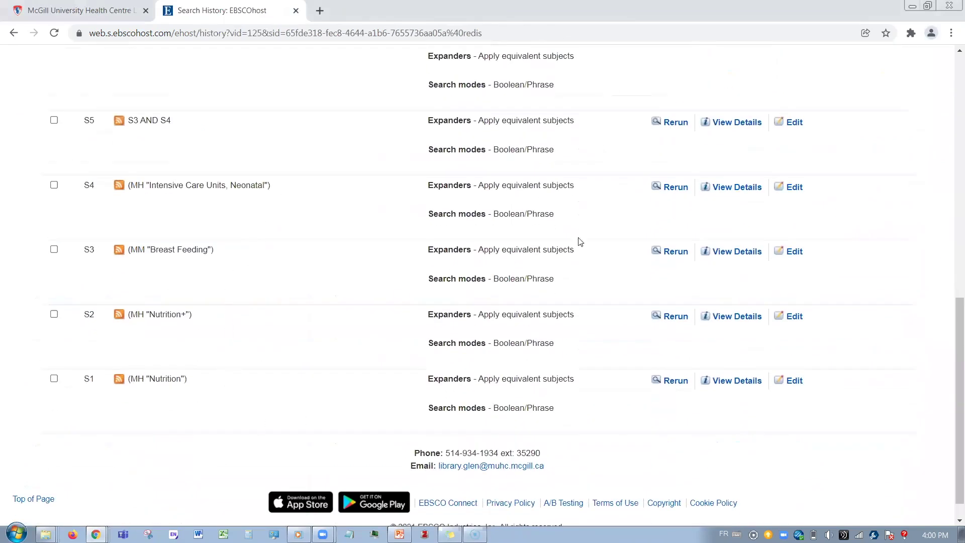
pyautogui.scroll(9, 912, 308)
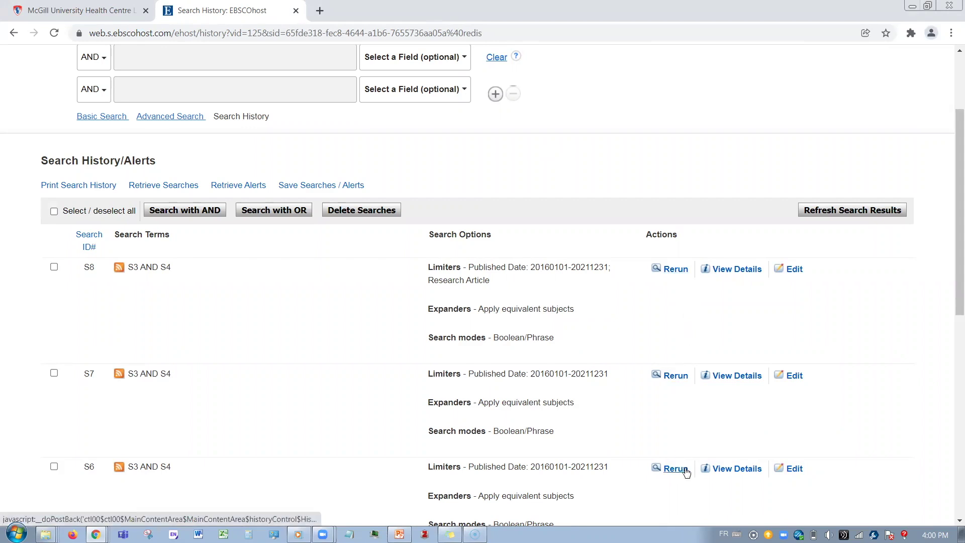
pyautogui.click(53, 211)
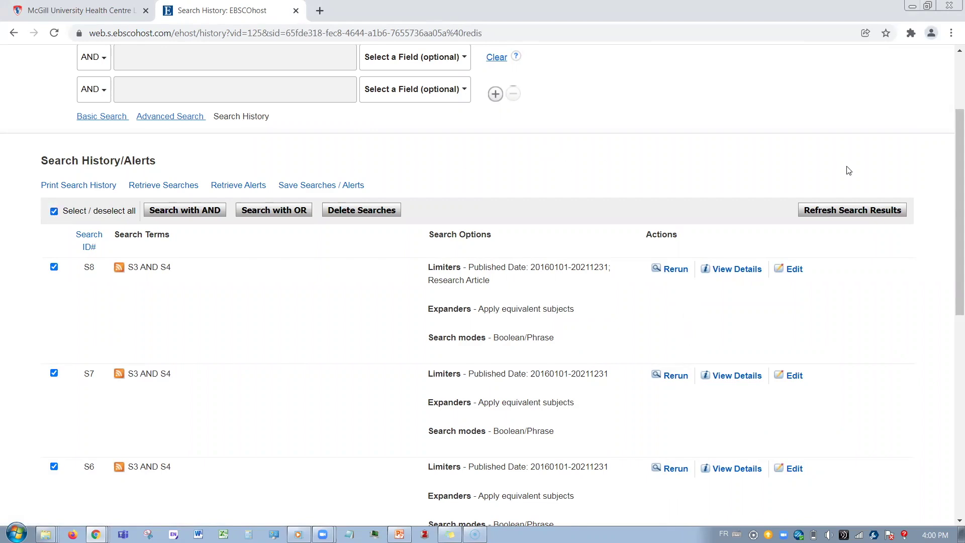
pyautogui.click(852, 211)
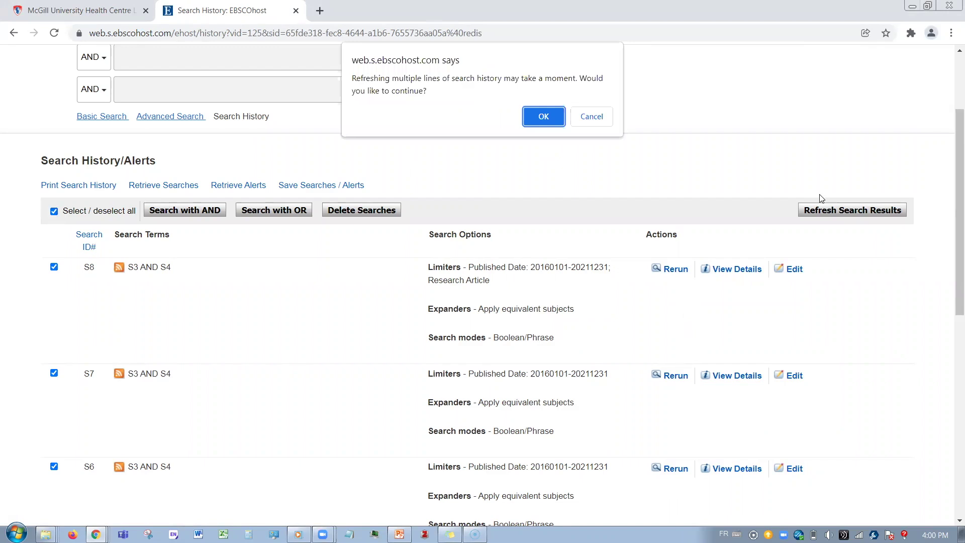
pyautogui.press('Return')
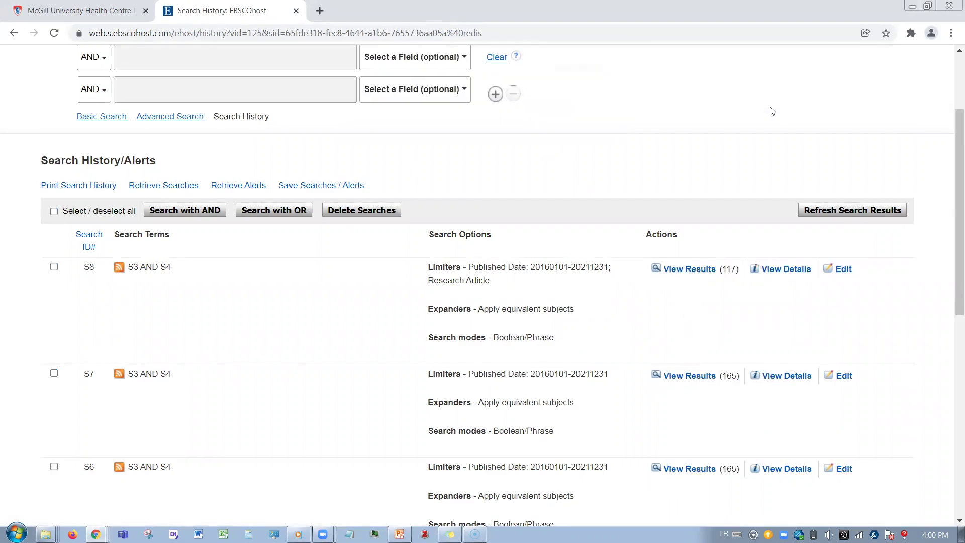
# Review the refreshed search lines, open the results of S8, and browse the listed articles
pyautogui.scroll(-9, 783, 121)
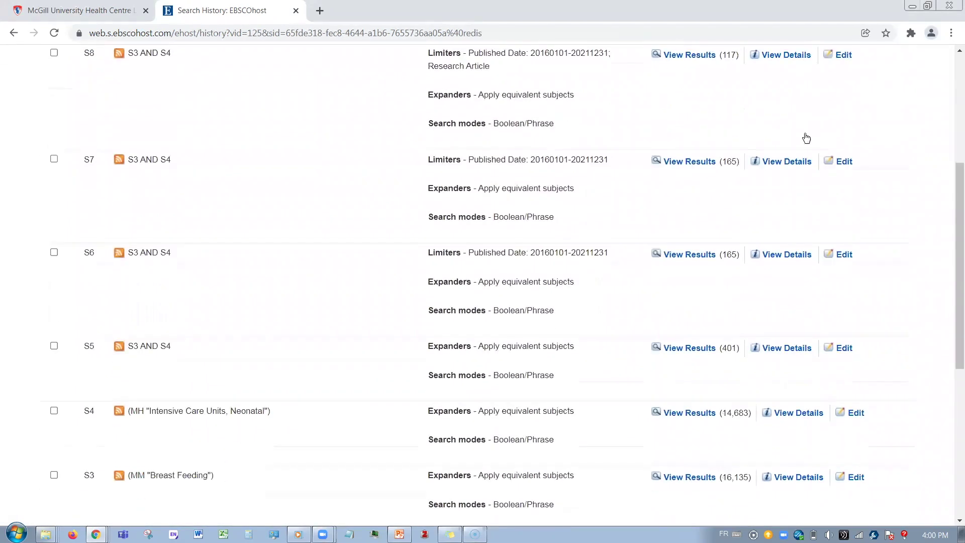
pyautogui.scroll(3, 734, 391)
pyautogui.scroll(4, 736, 302)
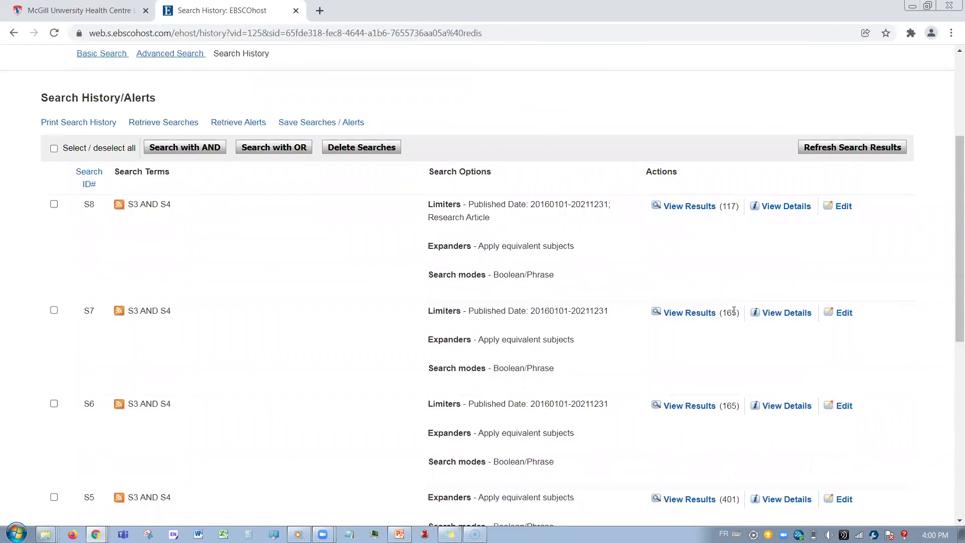
pyautogui.scroll(-6, 734, 333)
pyautogui.scroll(-2, 738, 336)
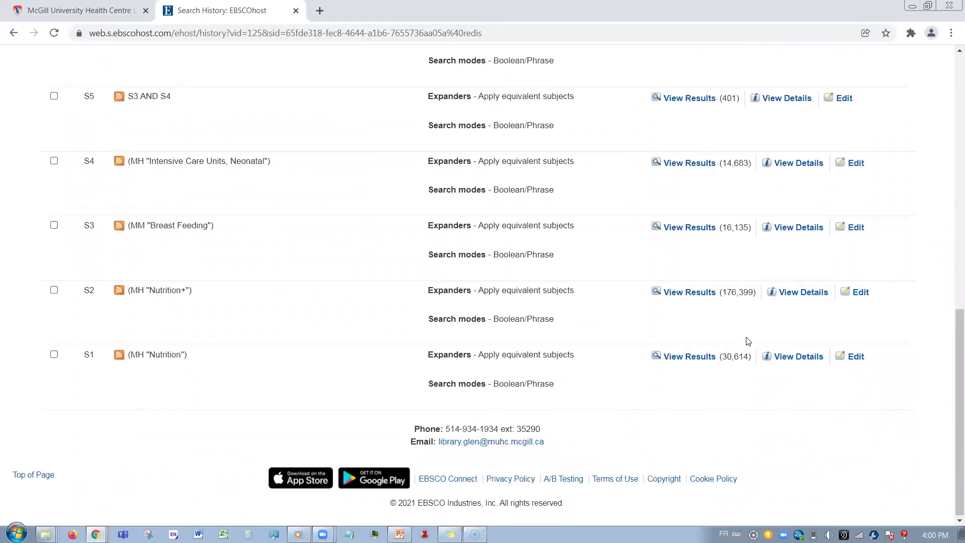
pyautogui.scroll(10, 738, 334)
pyautogui.scroll(1, 726, 328)
pyautogui.click(699, 367)
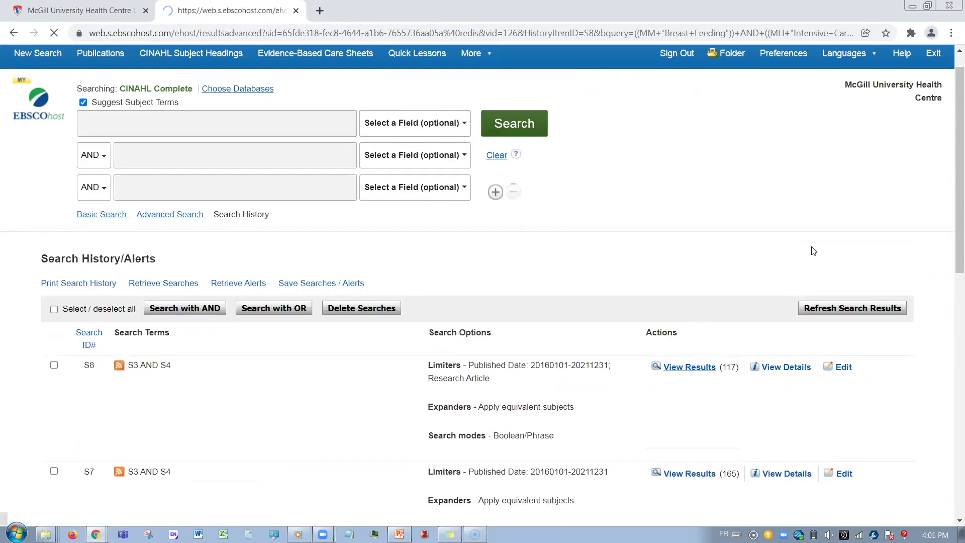
pyautogui.scroll(-12, 882, 285)
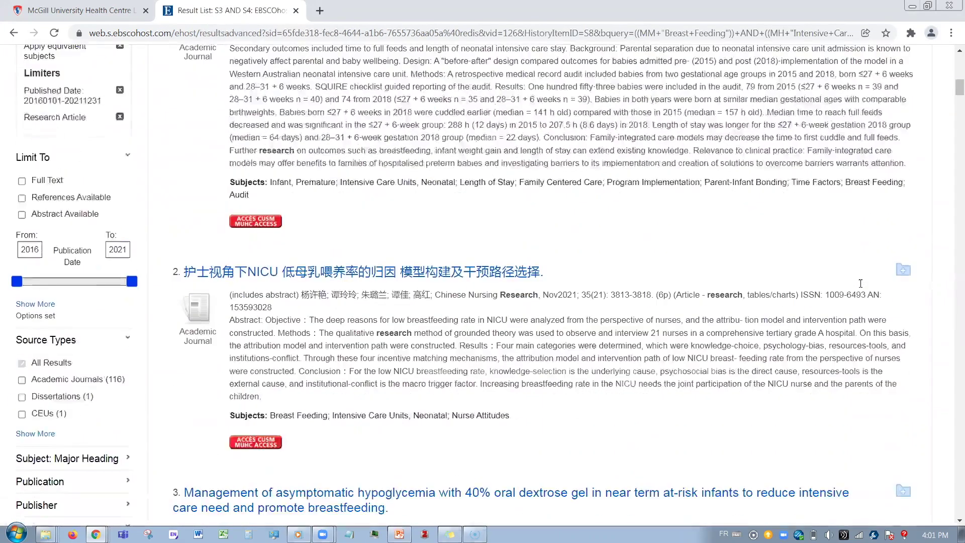
pyautogui.scroll(-20, 860, 288)
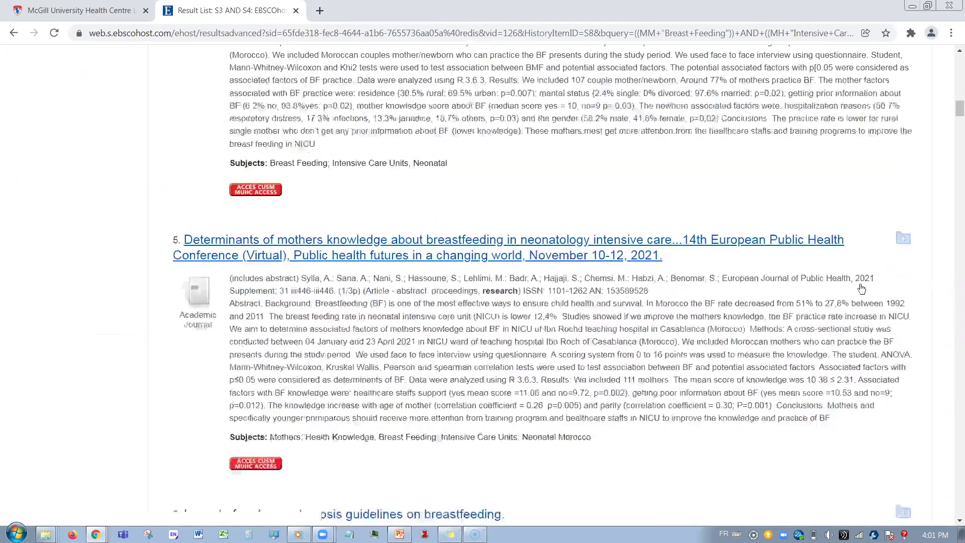
pyautogui.scroll(-4, 895, 337)
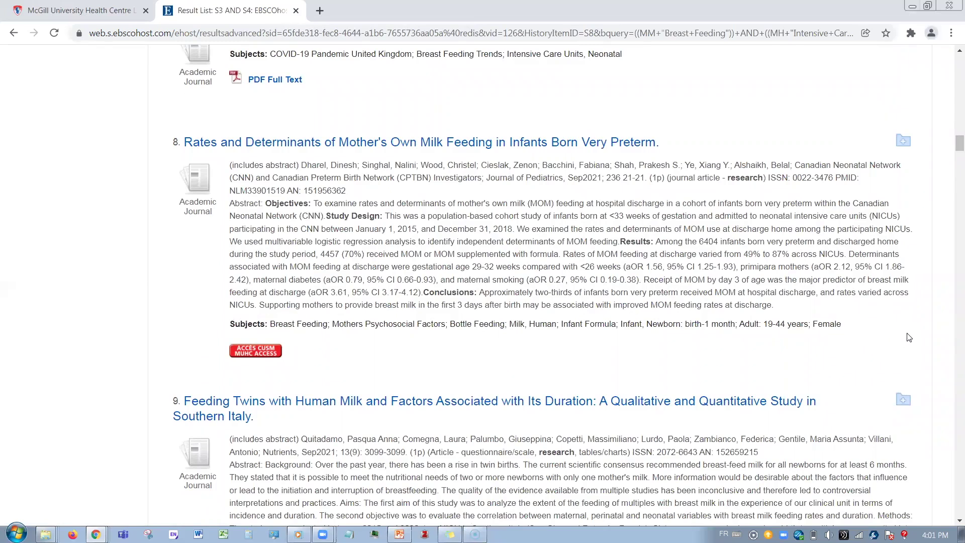
# Add result 9 on feeding twins with human milk and result 10 on predictors of mother's milk feedings to My Folder
pyautogui.scroll(-3, 908, 337)
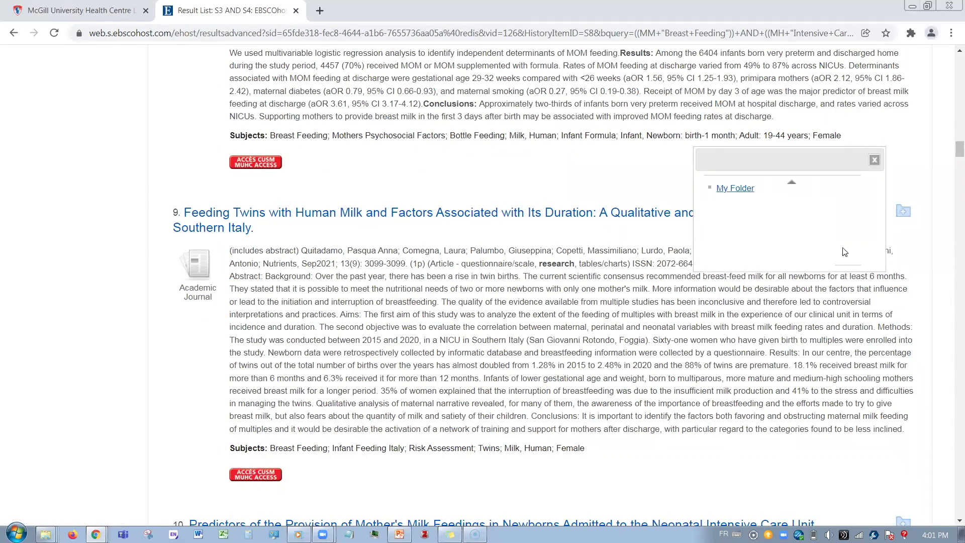
pyautogui.scroll(-1, 793, 206)
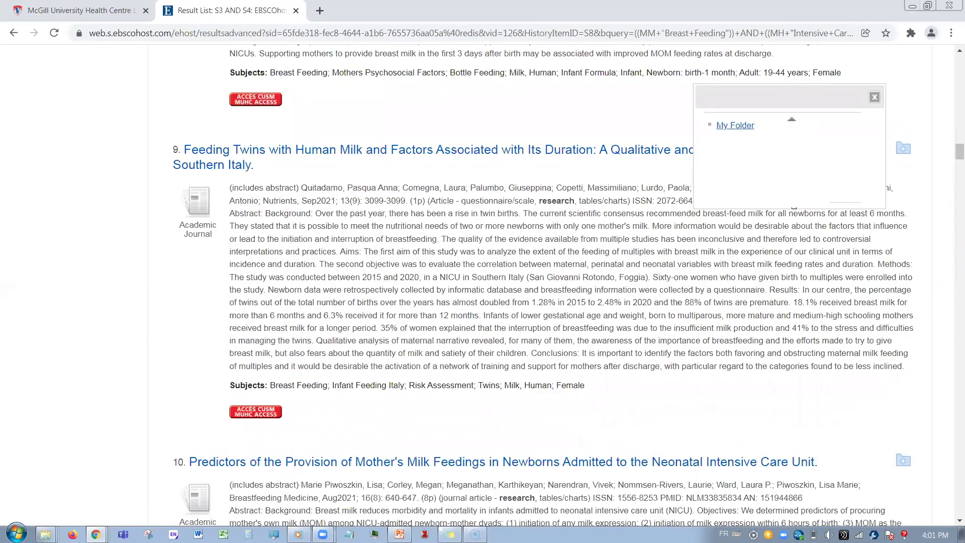
pyautogui.click(740, 126)
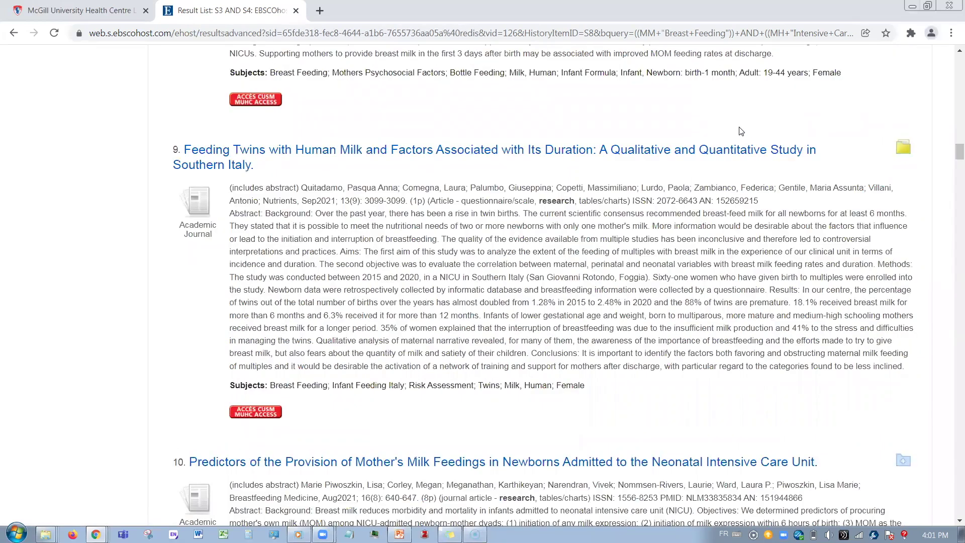
pyautogui.scroll(-2, 786, 300)
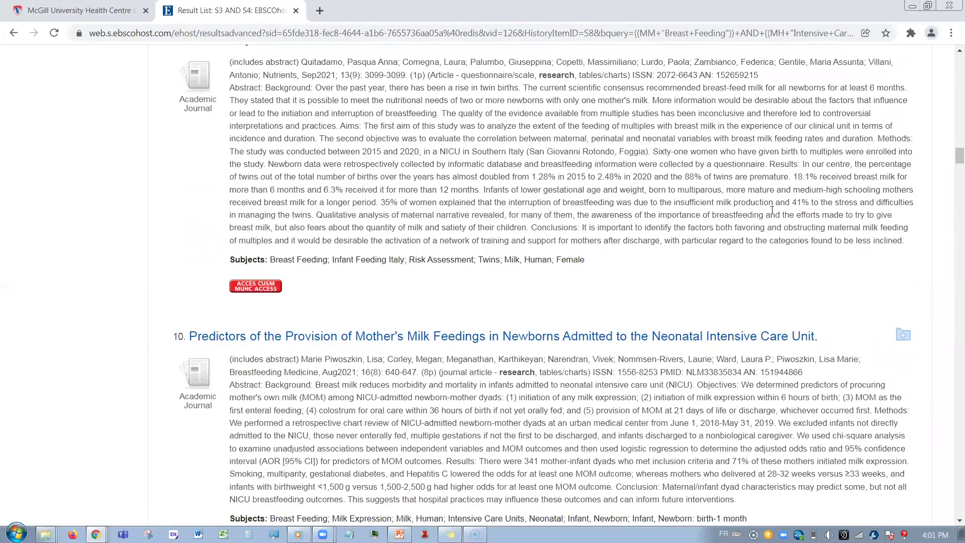
pyautogui.scroll(-3, 772, 210)
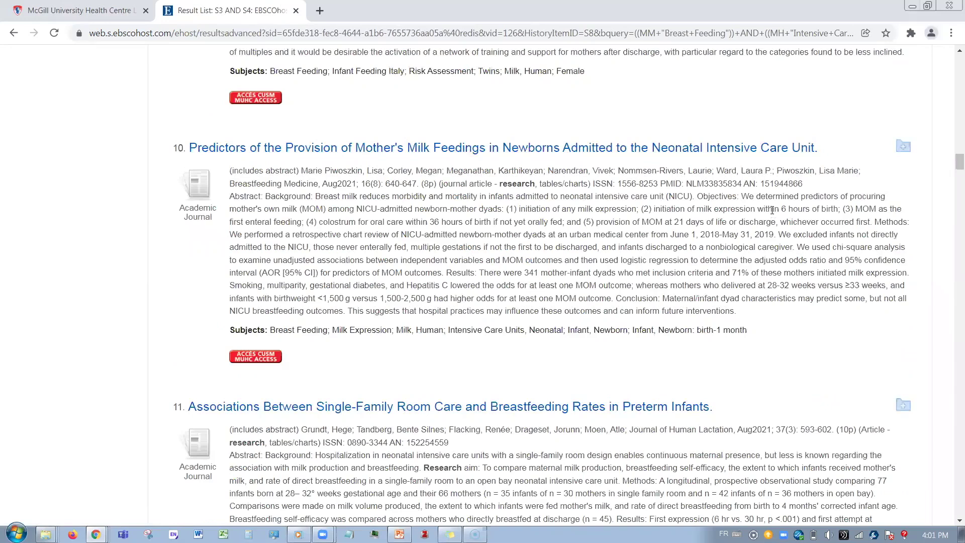
pyautogui.moveTo(900, 150)
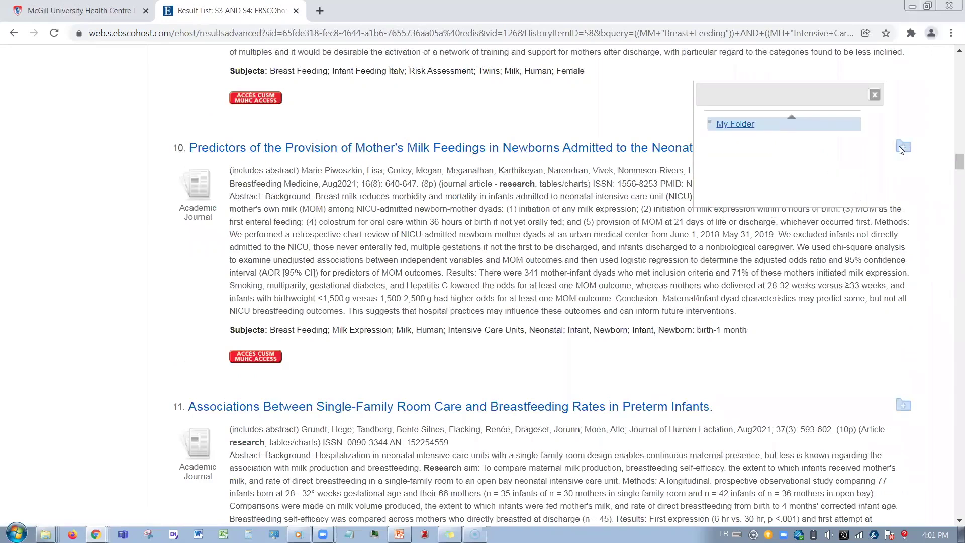
pyautogui.click(749, 129)
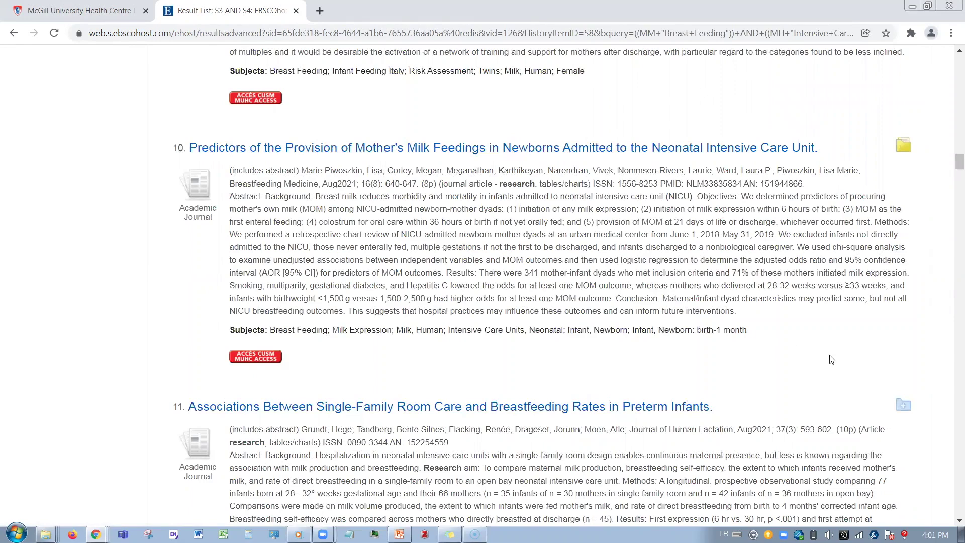
# Return to the start of the results page and open the personal folder of saved articles
pyautogui.scroll(20, 834, 361)
pyautogui.scroll(20, 821, 355)
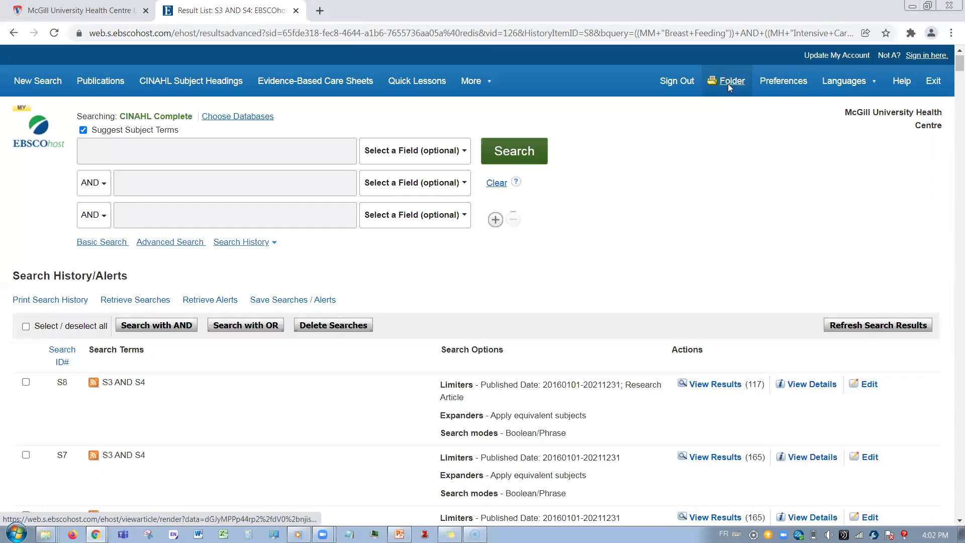
pyautogui.click(729, 85)
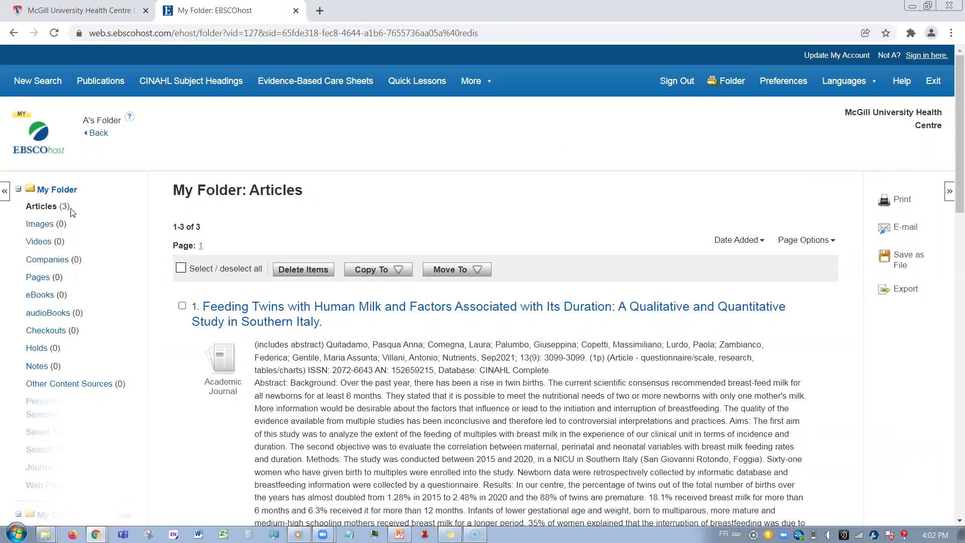
# Create a new custom folder named Allaitement and save it
pyautogui.scroll(-2, 121, 295)
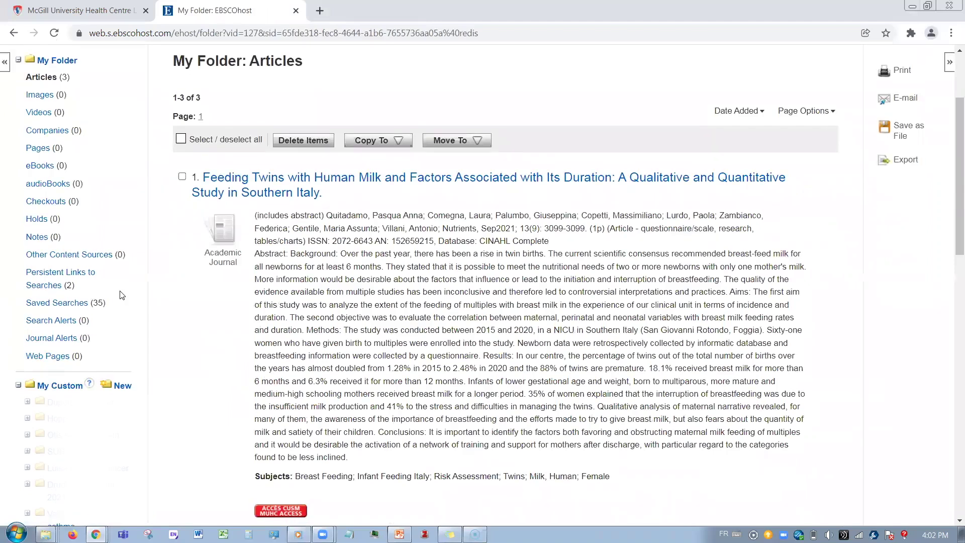
pyautogui.scroll(-2, 121, 294)
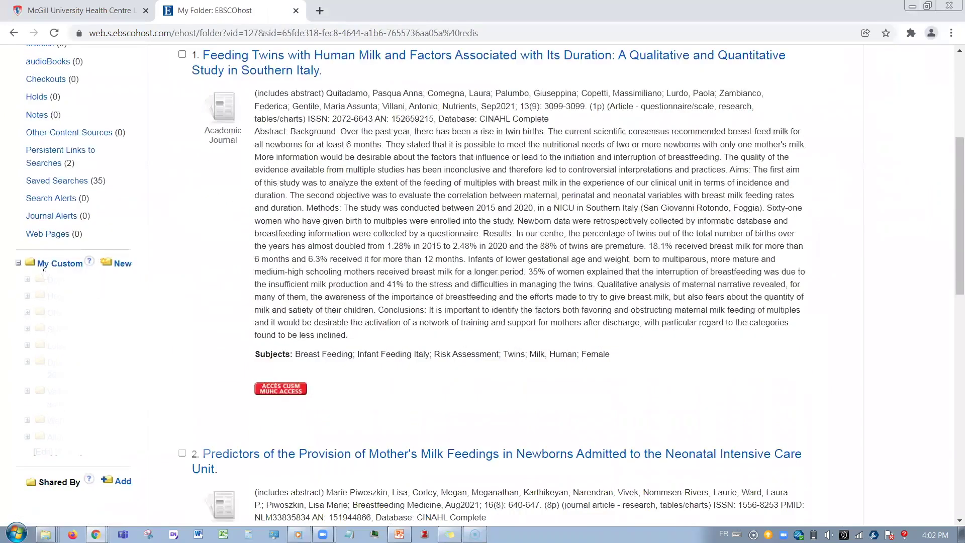
pyautogui.click(122, 264)
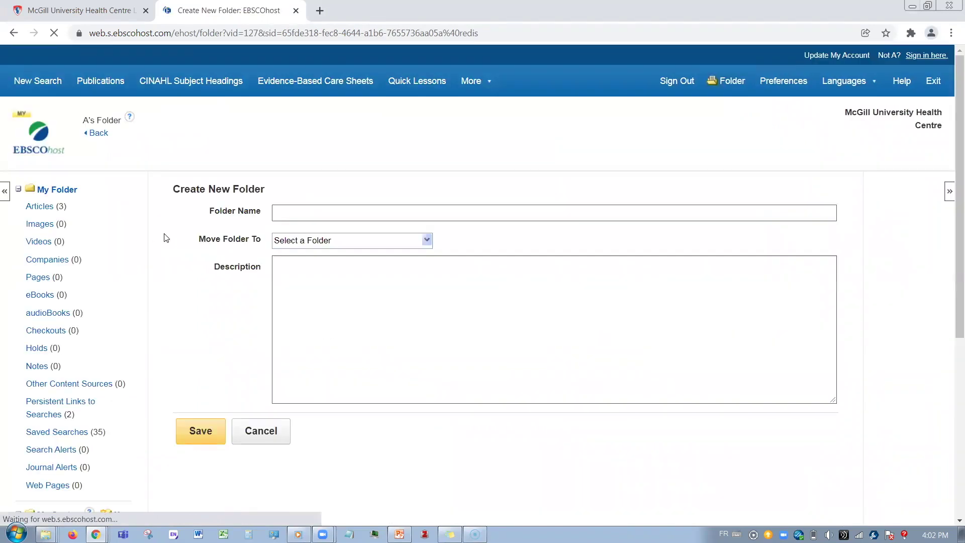
pyautogui.write('Allaitme')
pyautogui.press('BackSpace')
pyautogui.write('ement')
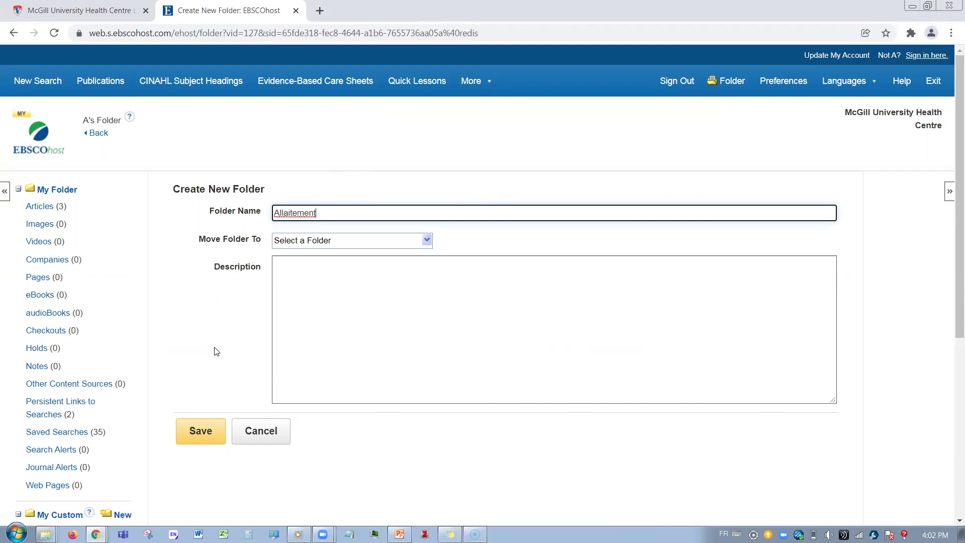
pyautogui.click(204, 434)
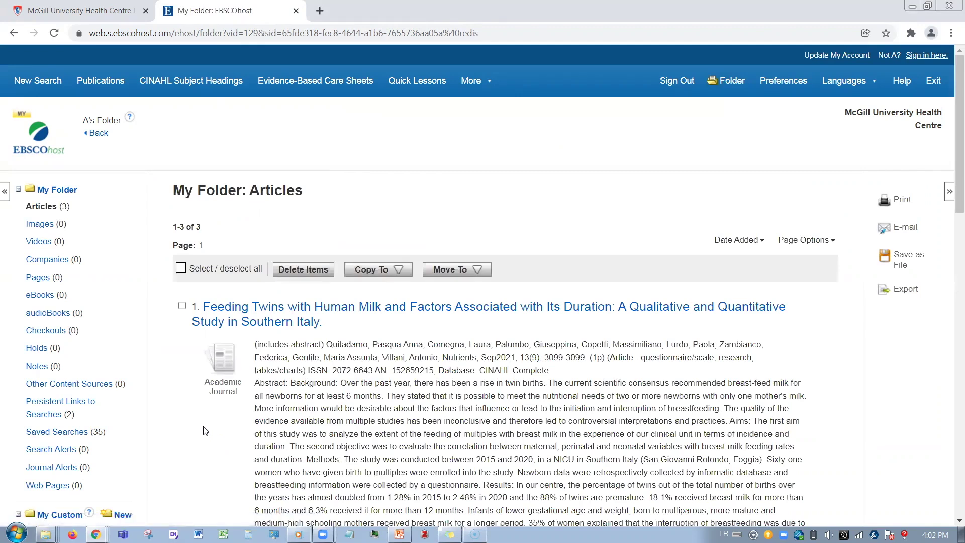
# Select all articles in My Folder and move them to the custom Allaitement folder
pyautogui.click(181, 267)
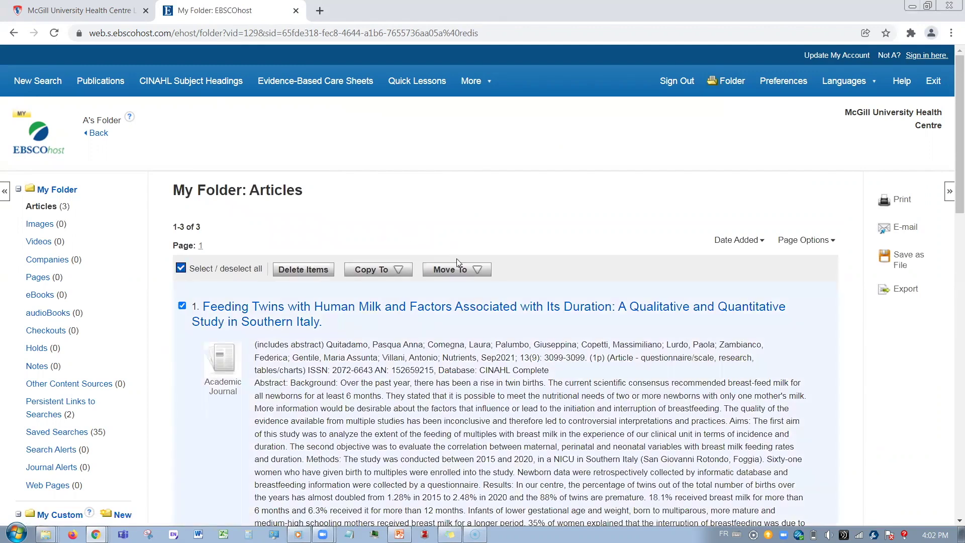
pyautogui.click(457, 269)
pyautogui.moveTo(570, 299); pyautogui.dragTo(564, 360)
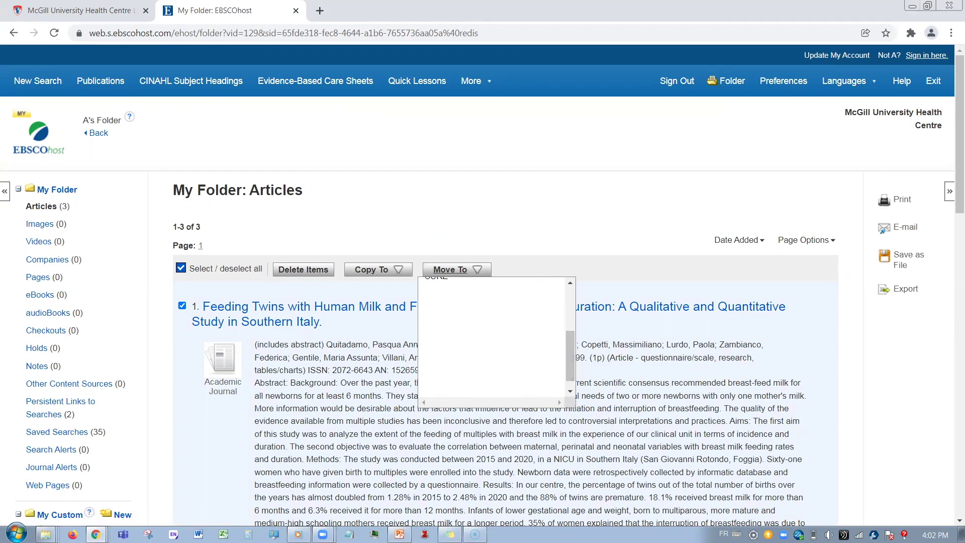
pyautogui.click(458, 387)
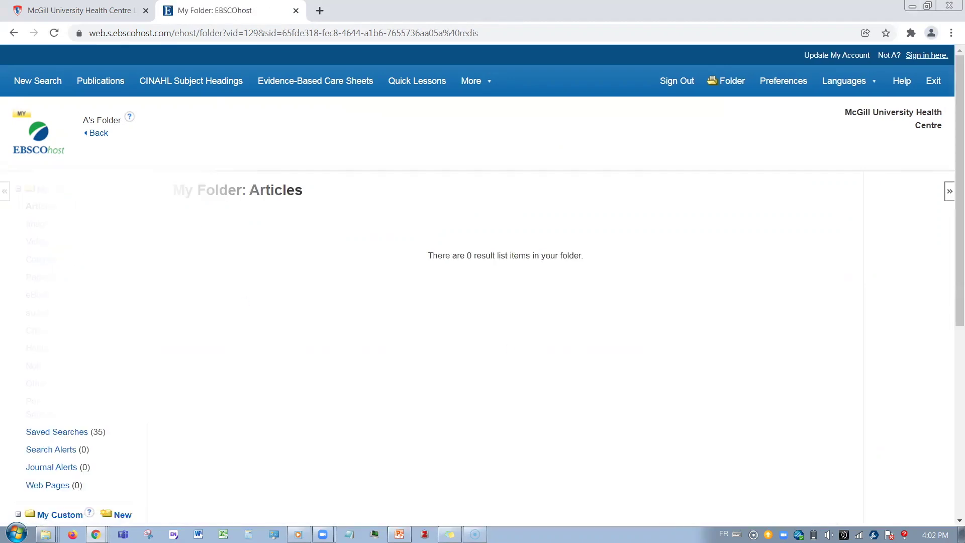
# Open the articles stored in the expanded Allaitement folder and look through them
pyautogui.scroll(-6, 47, 472)
pyautogui.scroll(2, 47, 473)
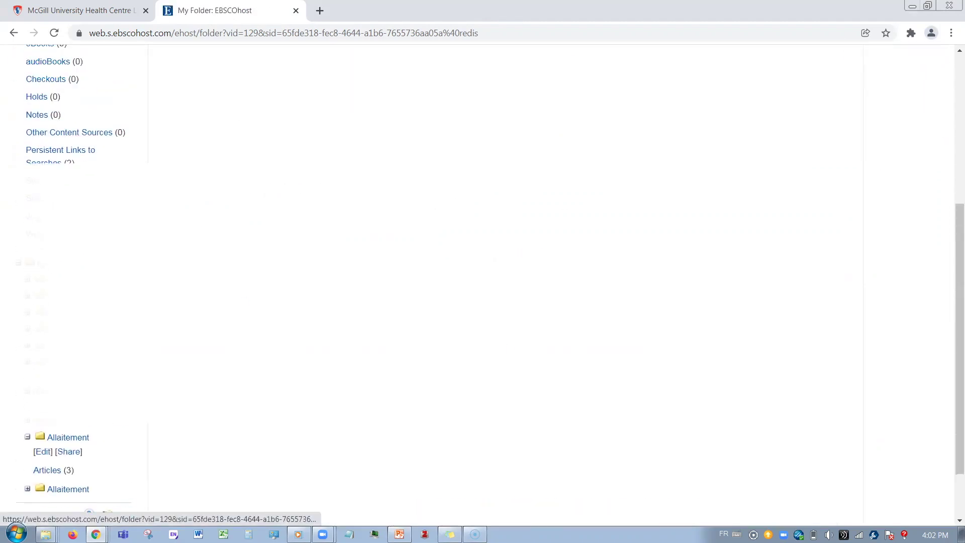
pyautogui.click(47, 469)
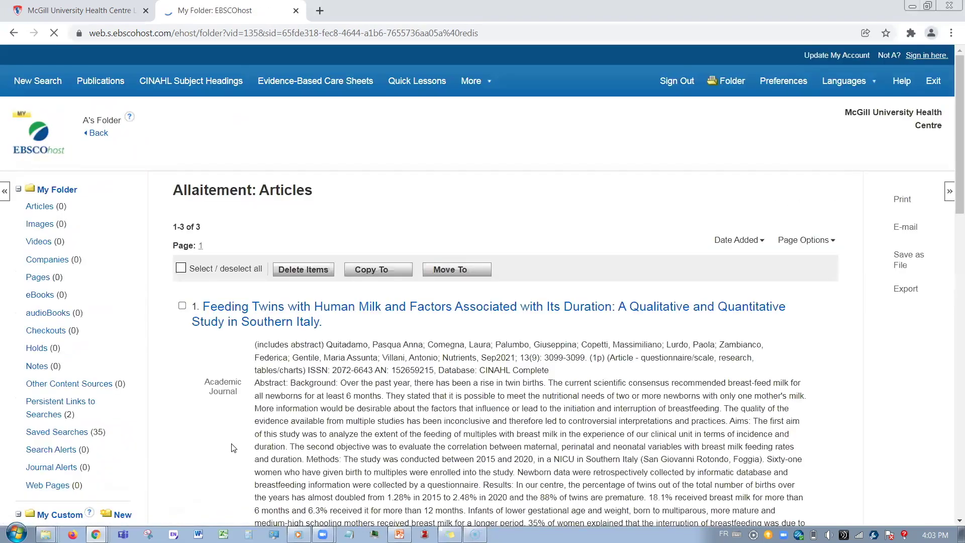
pyautogui.scroll(-15, 555, 360)
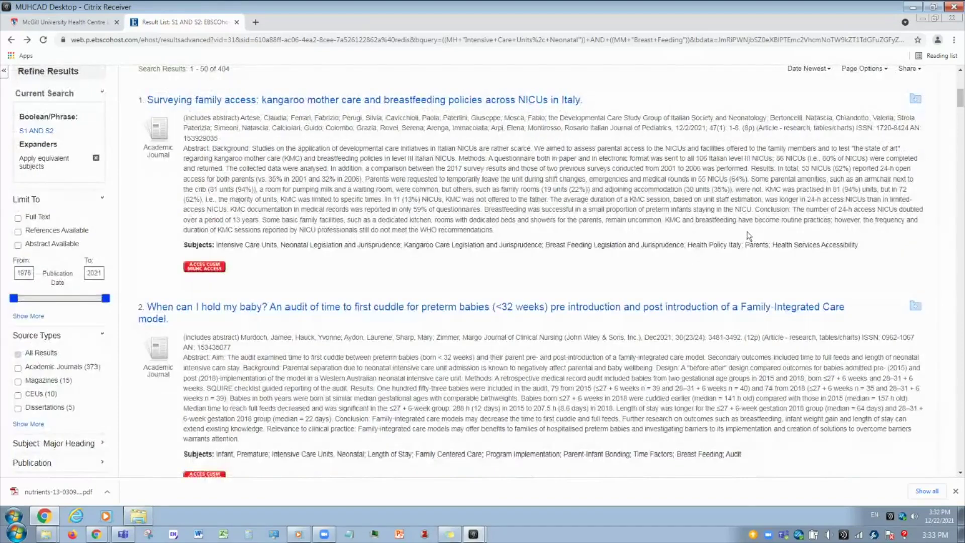
# Browse the S1 AND S2 result list and open the record of article 13, Feeding Twins with Human Milk
pyautogui.scroll(-6, 748, 235)
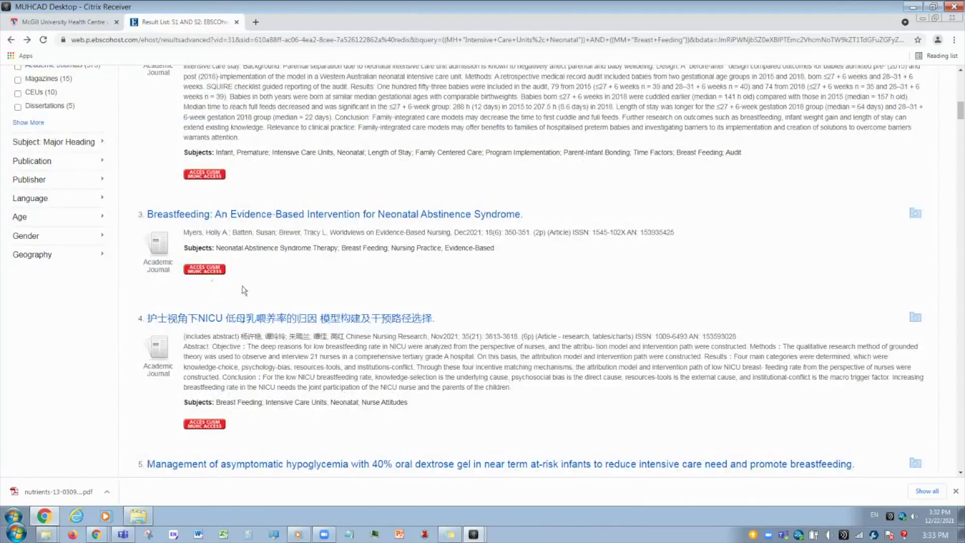
pyautogui.scroll(-12, 508, 287)
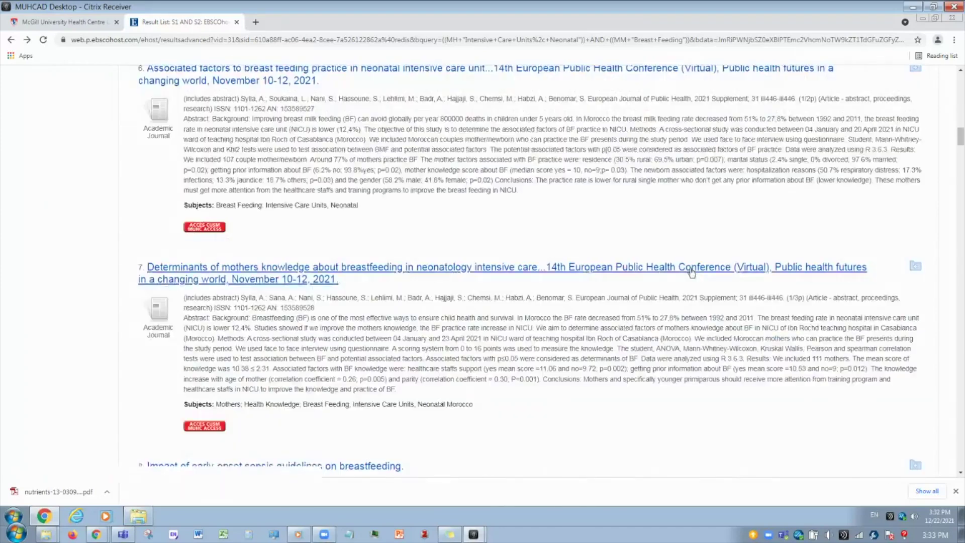
pyautogui.scroll(-12, 691, 272)
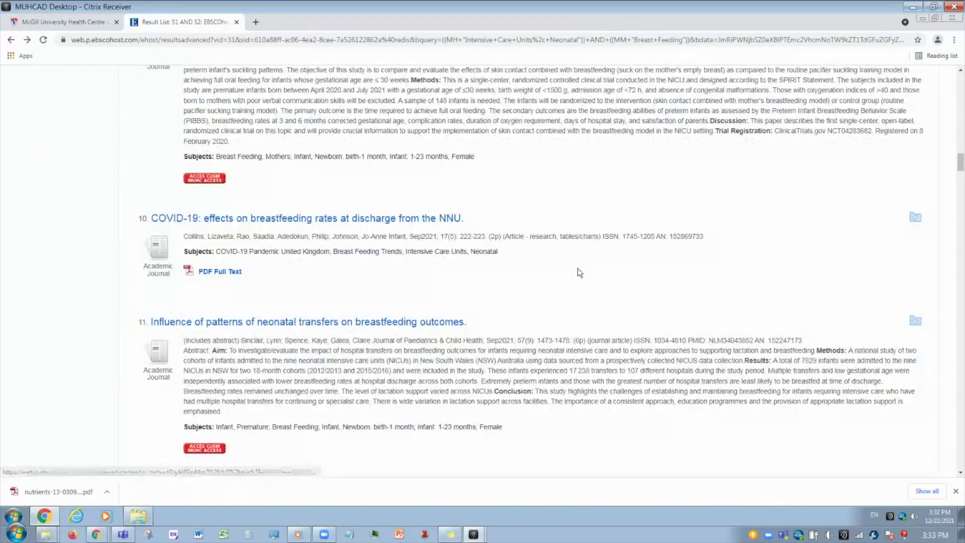
pyautogui.scroll(-7, 761, 257)
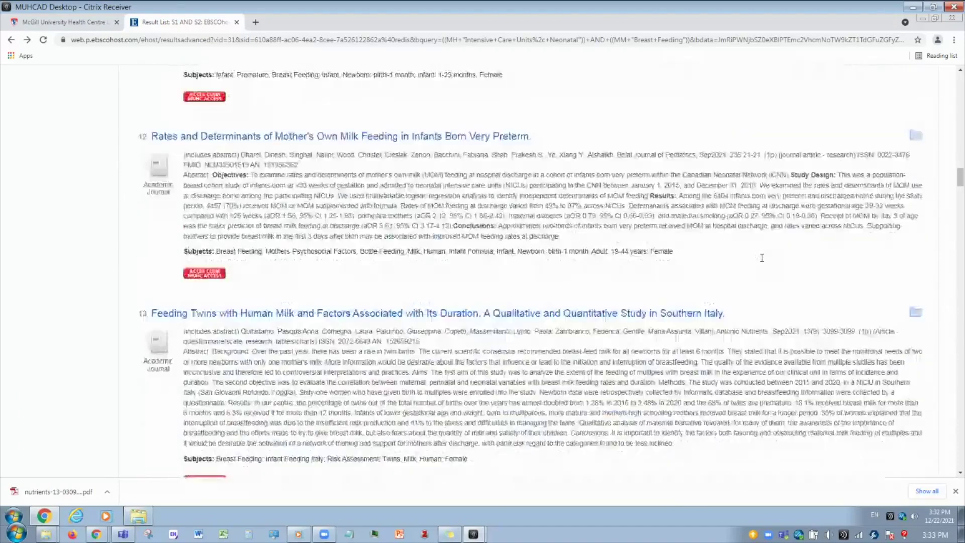
pyautogui.scroll(-2, 762, 258)
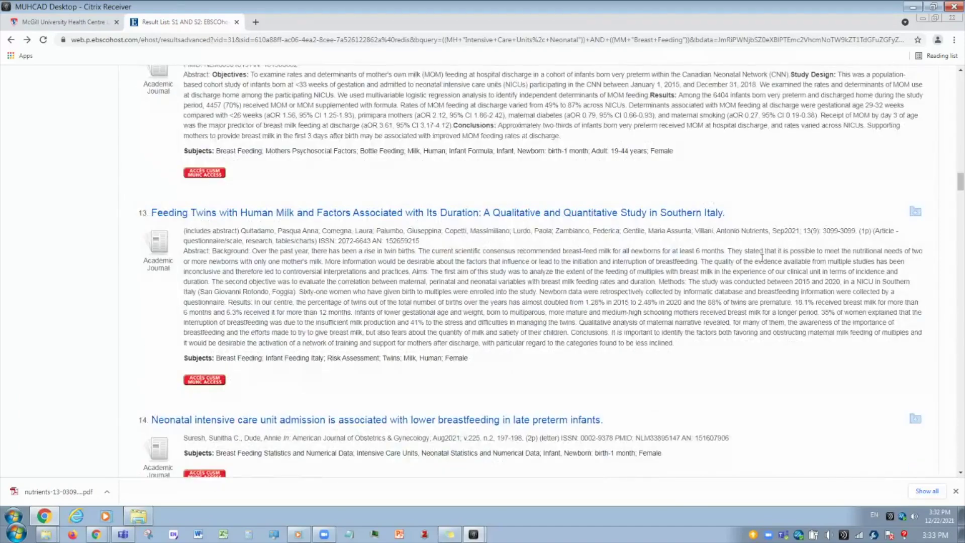
pyautogui.click(250, 214)
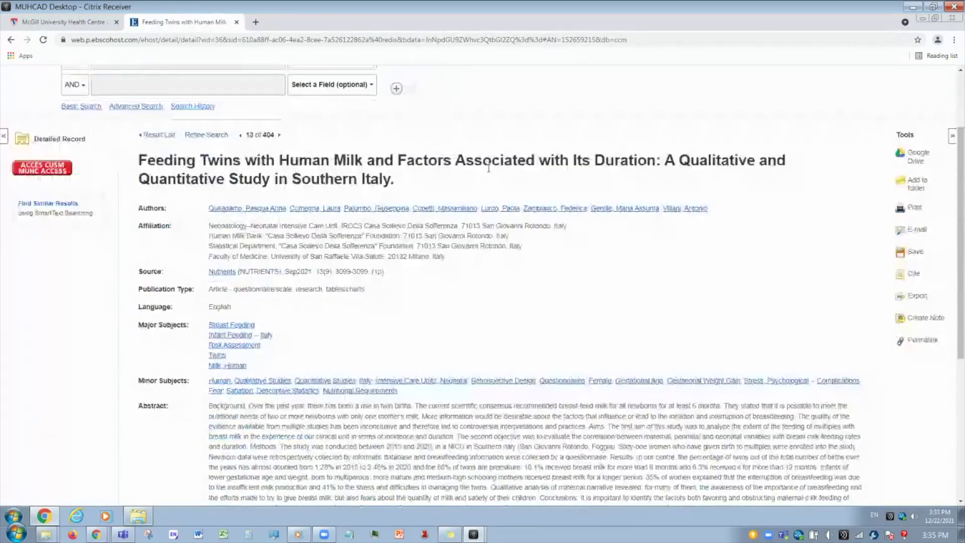
# Open the article's full text at the publisher's site through MUHC Access, look through it, and download its PDF
pyautogui.click(33, 171)
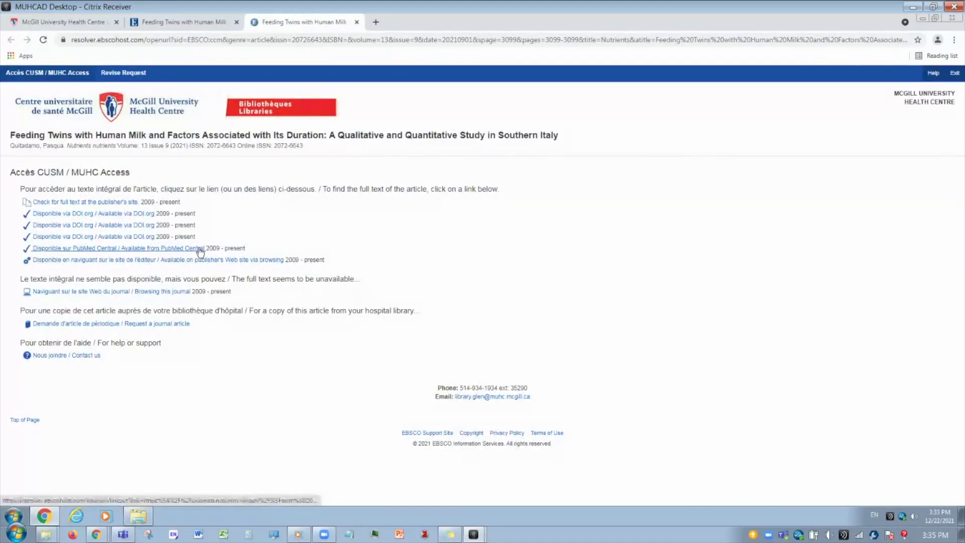
pyautogui.click(122, 203)
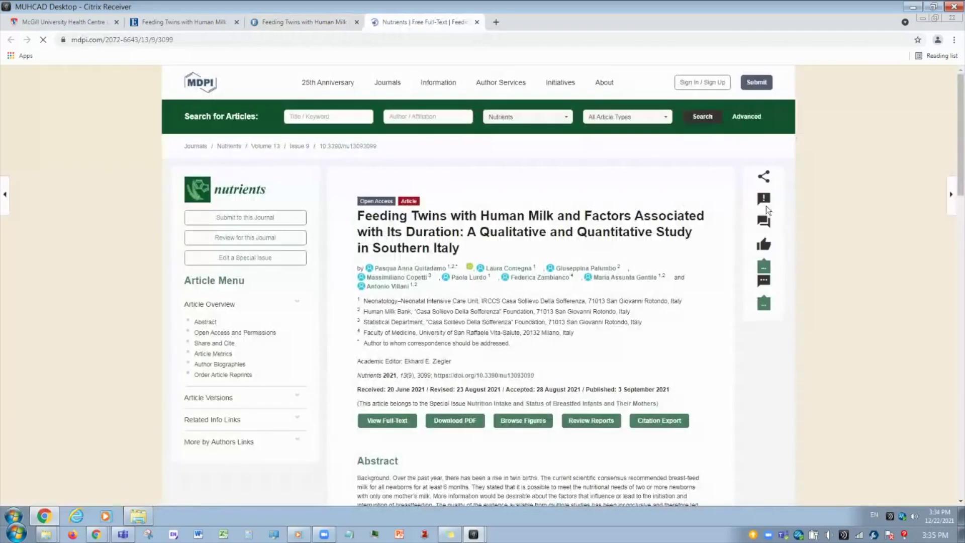
pyautogui.scroll(-5, 855, 207)
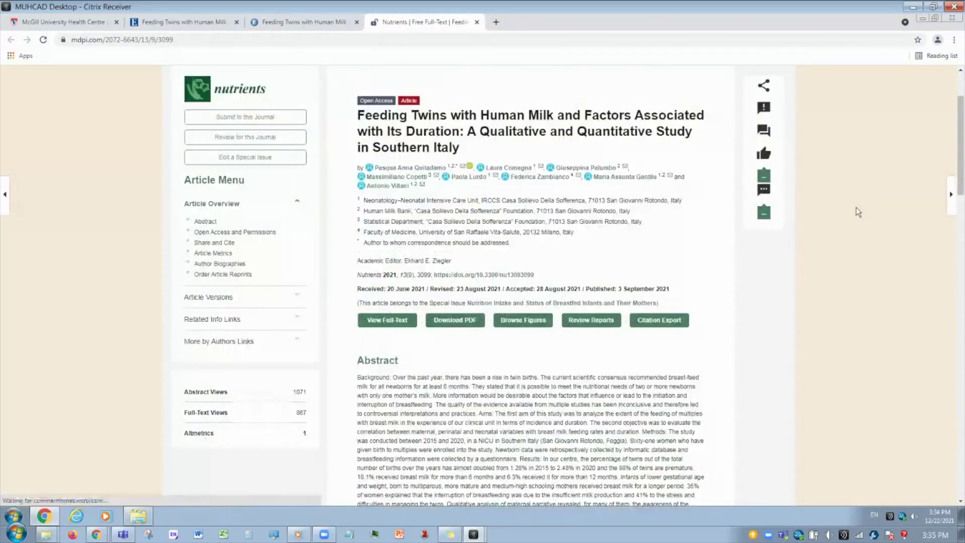
pyautogui.scroll(-7, 855, 207)
pyautogui.scroll(8, 856, 207)
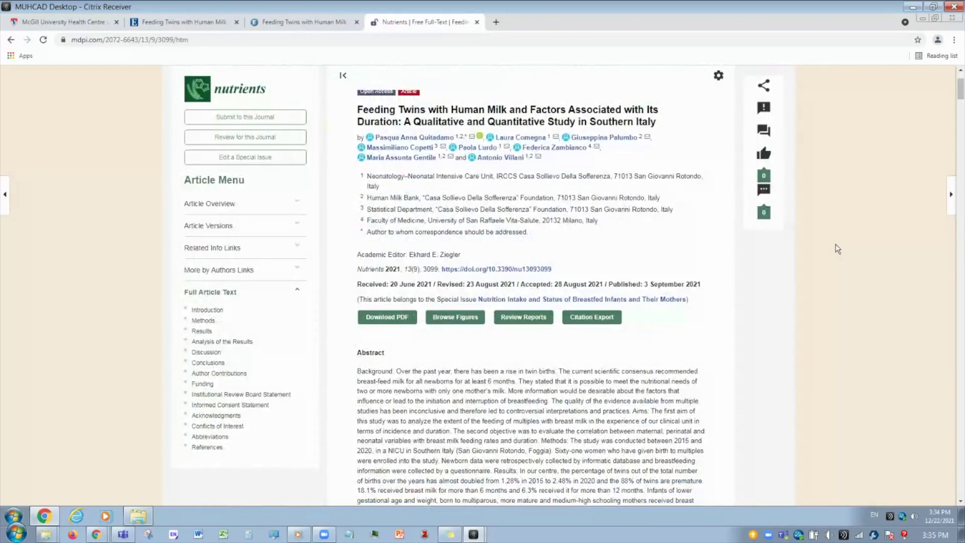
pyautogui.click(378, 322)
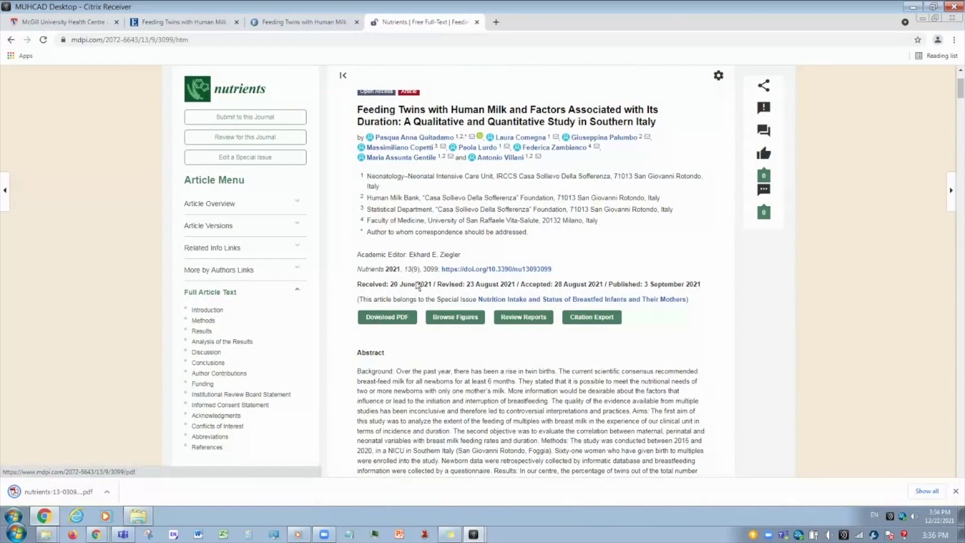